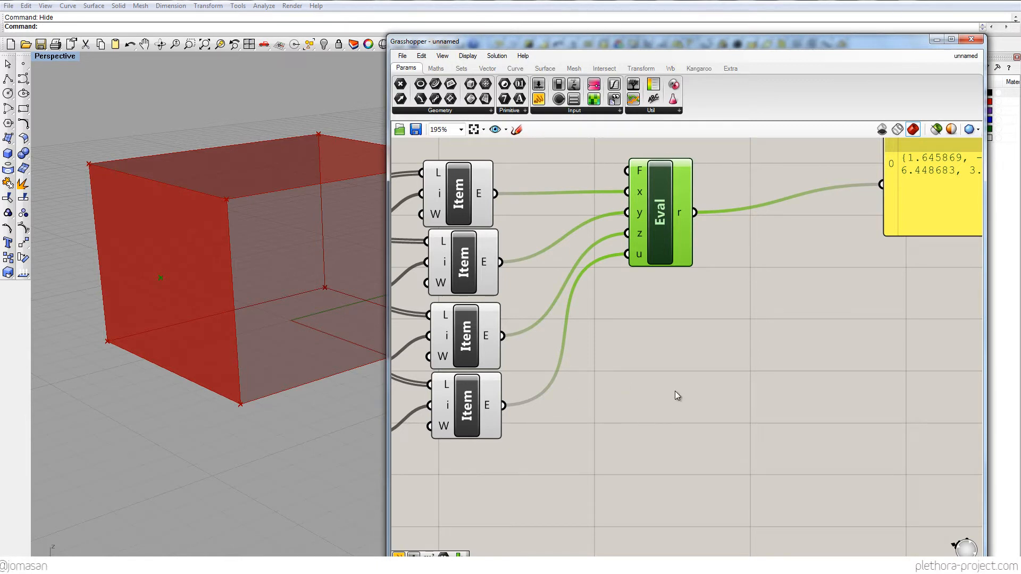
Add a Vector 2Pt component to the canvas below the Eval component.
right_drag(718, 392, 681, 381)
scroll(630, 390, down, 3)
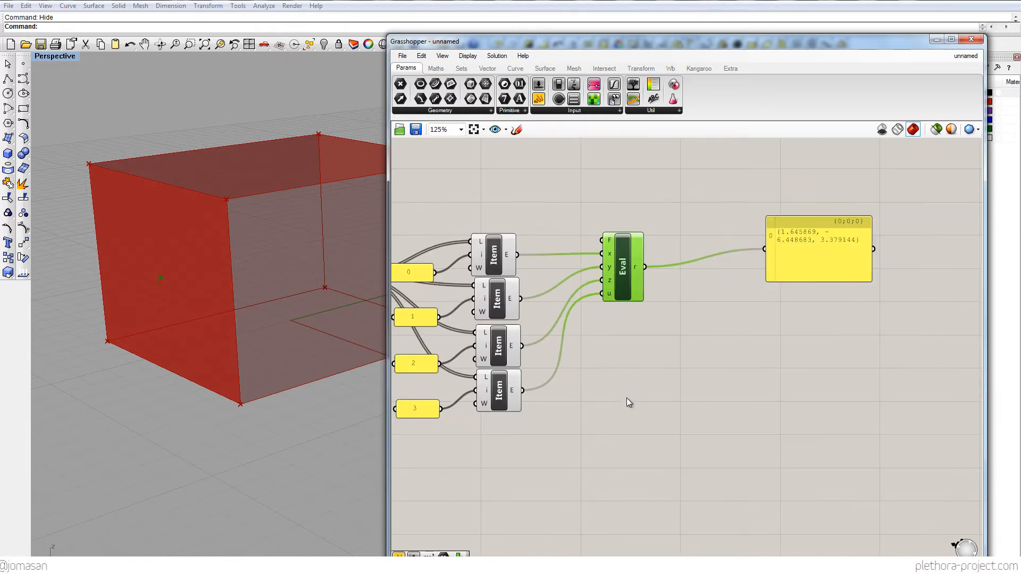
right_drag(627, 404, 601, 372)
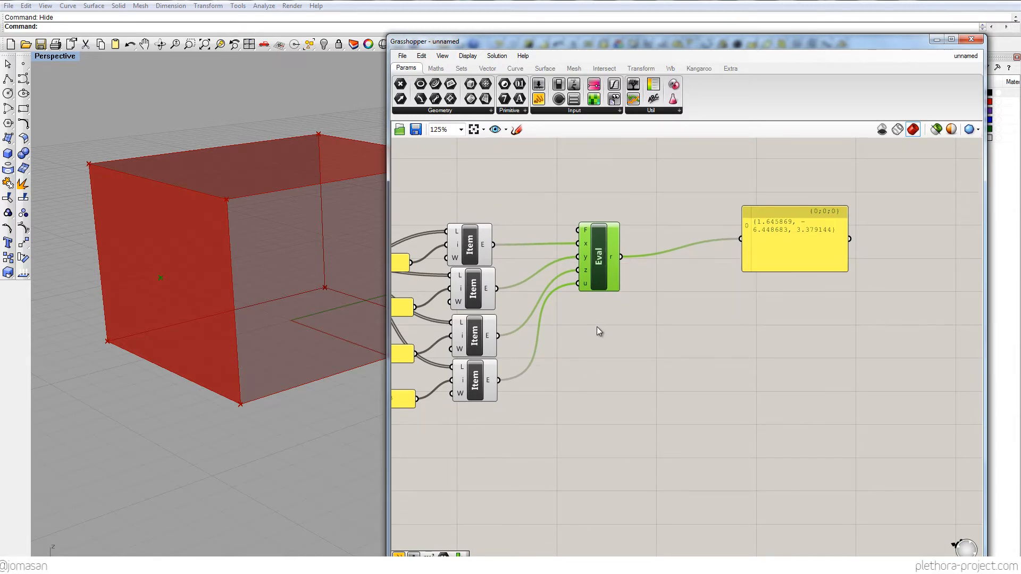
scroll(599, 346, up, 2)
scroll(602, 365, down, 1)
double_click(603, 360)
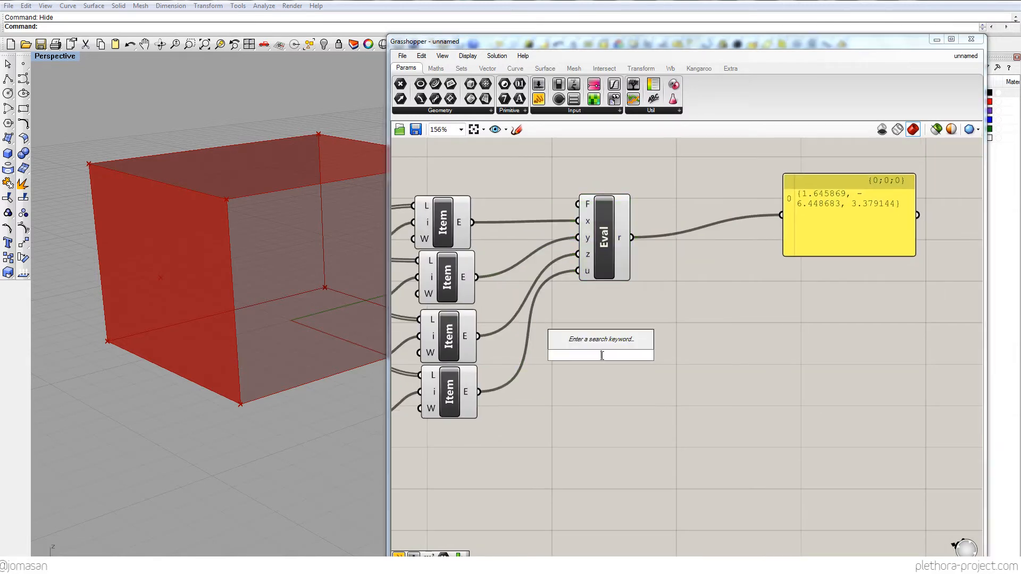
text(VECTO)
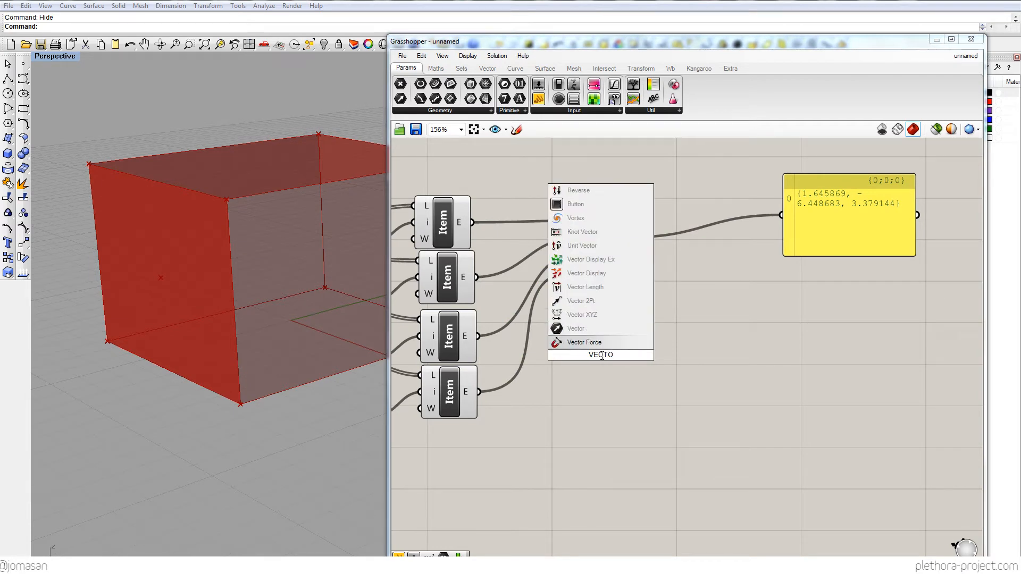
click(584, 316)
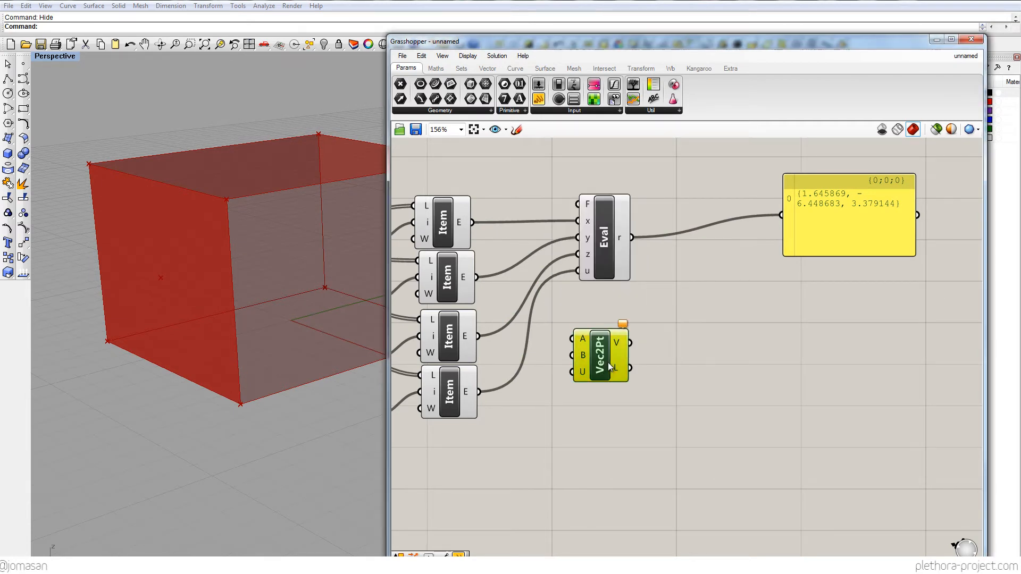
drag(611, 367, 616, 363)
Connect the first List Item's output to input A of Vector 2Pt and the second List Item's output to input B.
right_drag(358, 349, 244, 227)
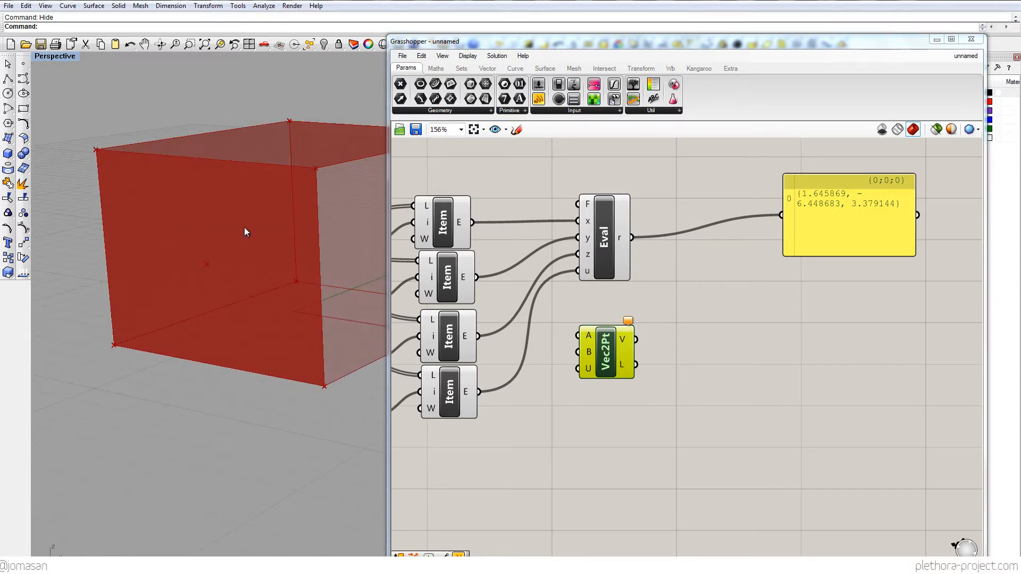
click(453, 223)
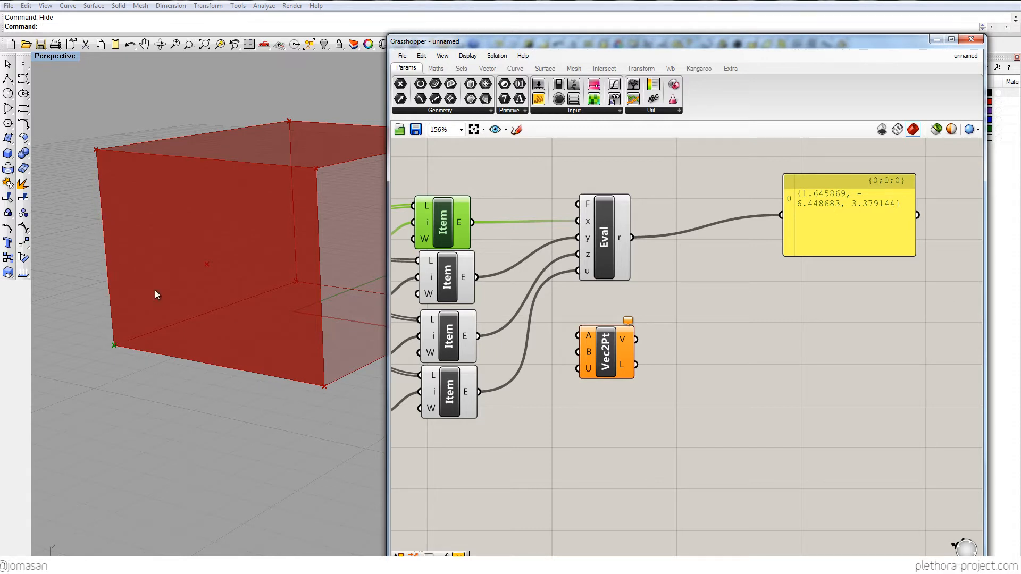
drag(472, 222, 577, 333)
click(464, 291)
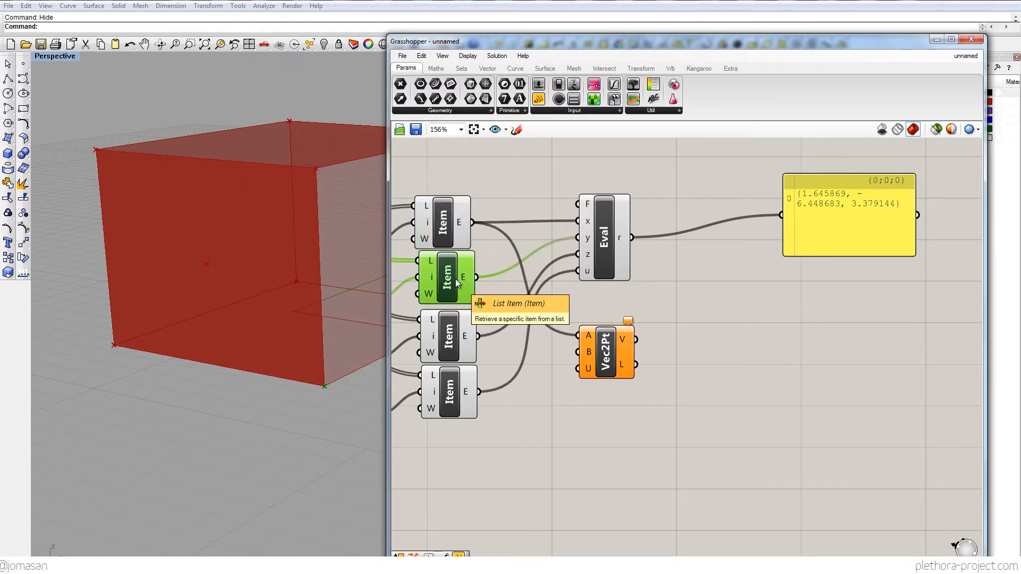
drag(476, 277, 617, 342)
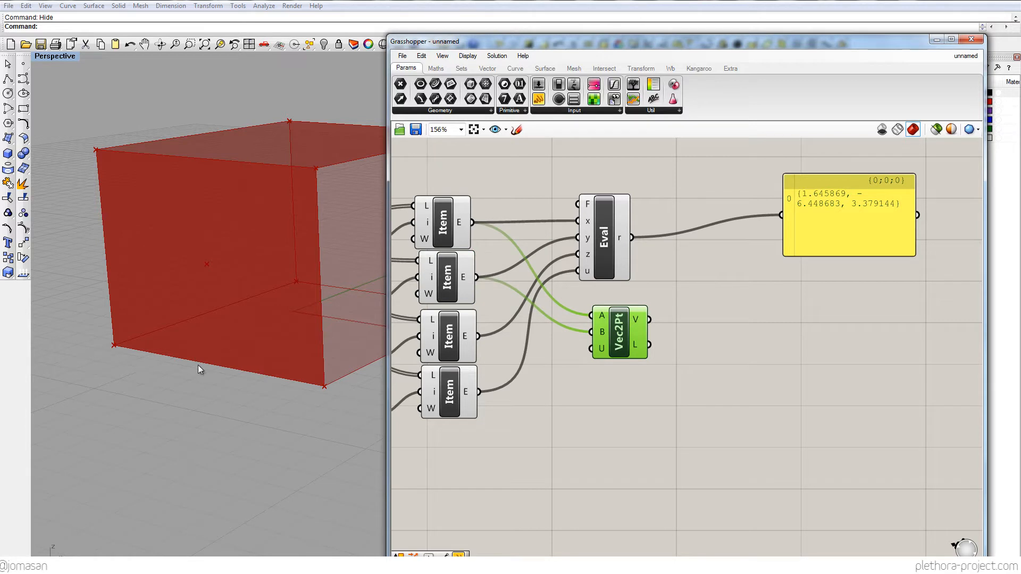
Duplicate the Vector 2Pt component below the original and replace the copy's B input with the third List Item's output.
alt+drag(620, 350, 630, 394)
click(457, 219)
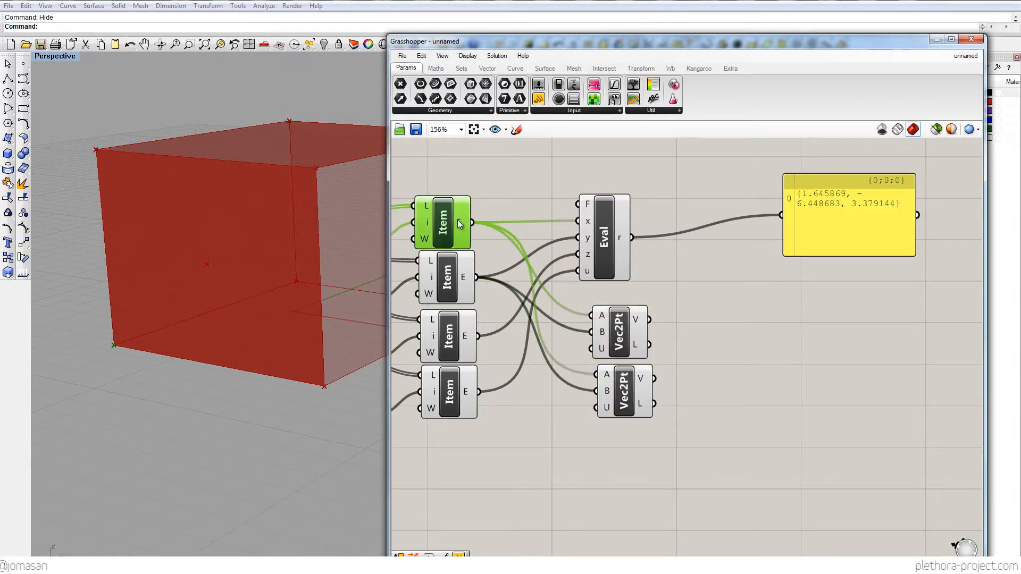
click(455, 345)
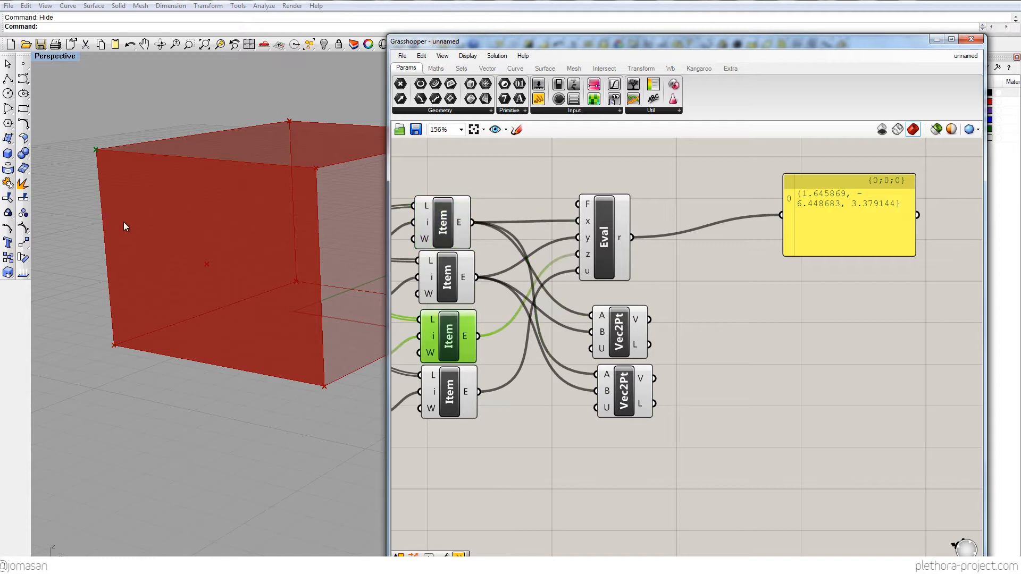
drag(478, 336, 618, 396)
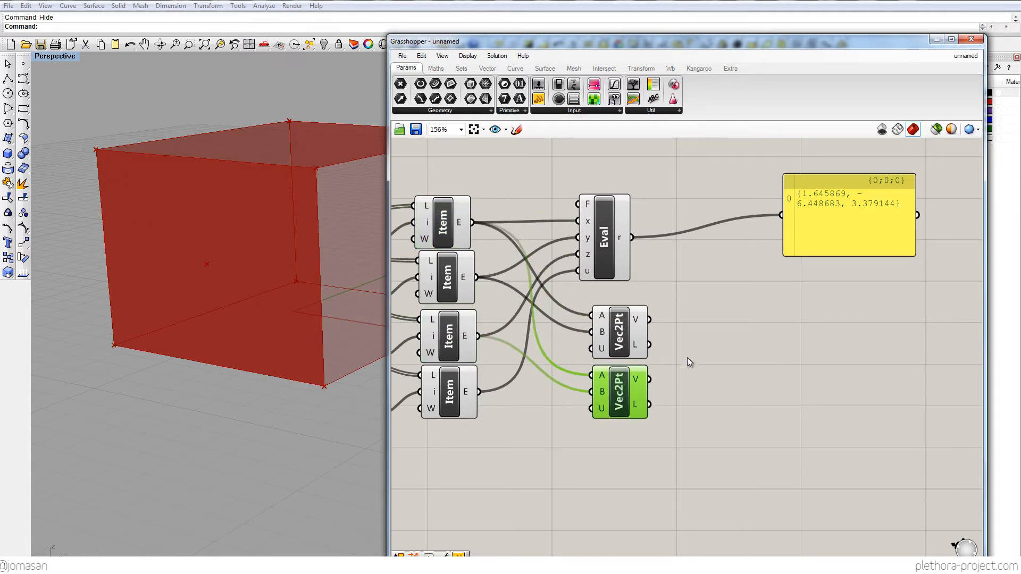
Add a Vector Display component and connect the first Vector 2Pt's V output to its V input.
click(639, 347)
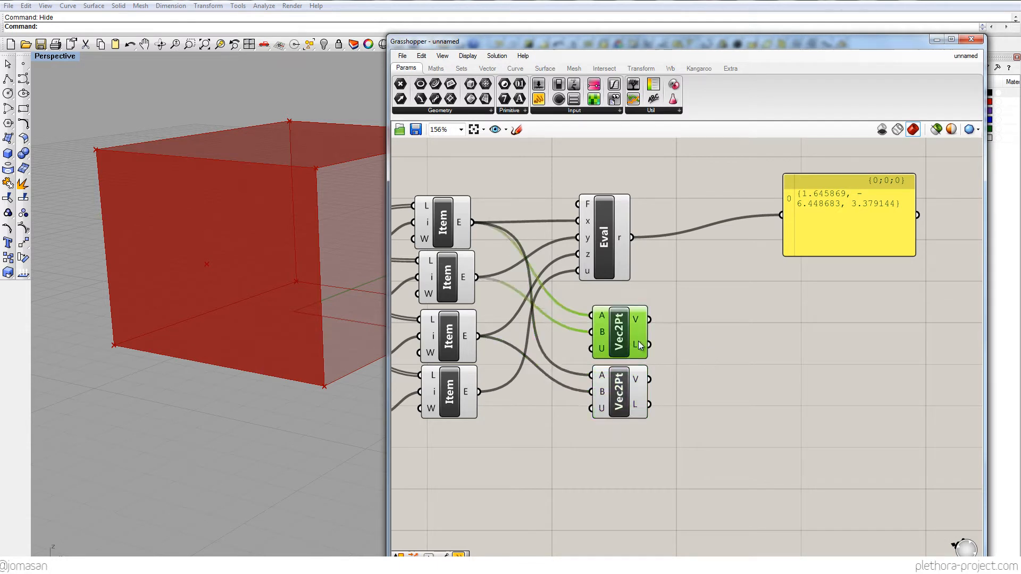
double_click(691, 336)
text(VECTR)
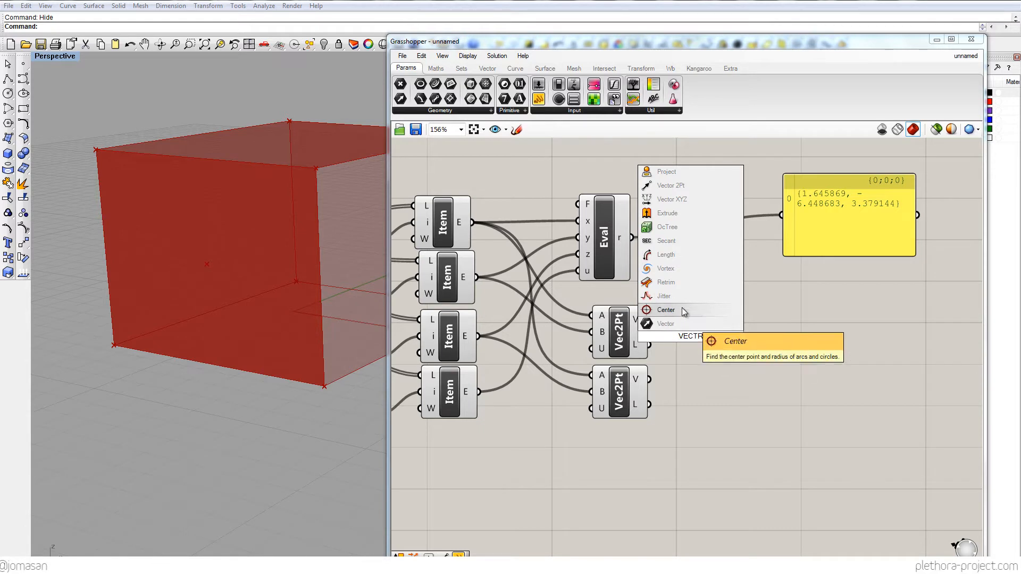
key(BackSpace)
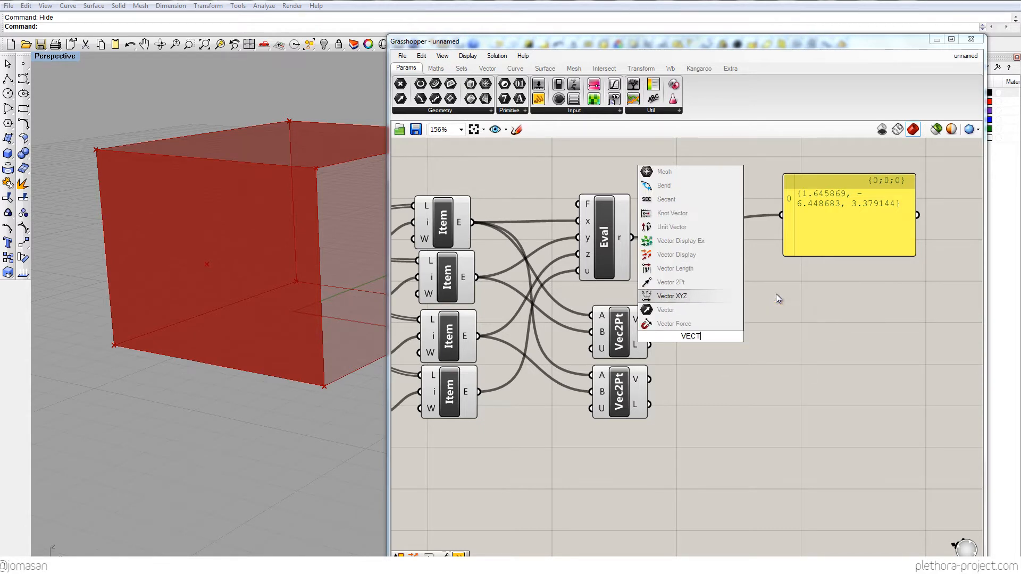
text(OR)
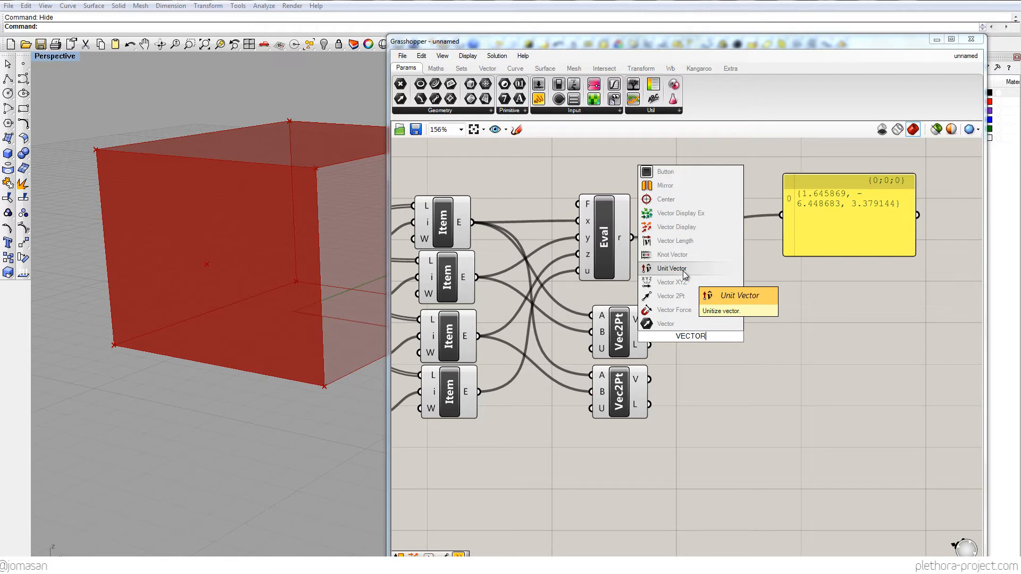
click(684, 226)
drag(694, 338, 734, 336)
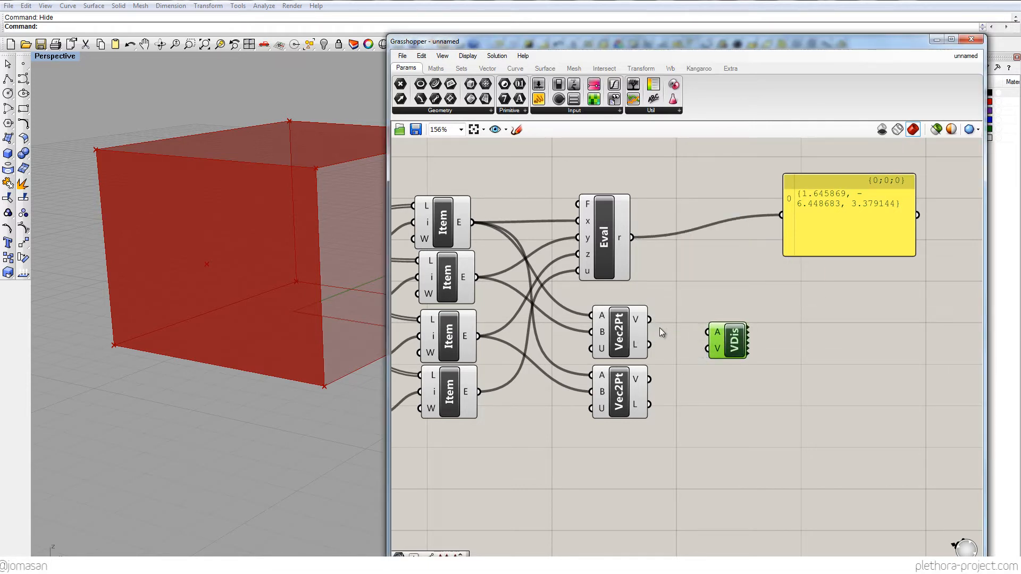
mouse_move(712, 351)
mouse_down()
mouse_move(724, 331)
mouse_move(726, 340)
mouse_up()
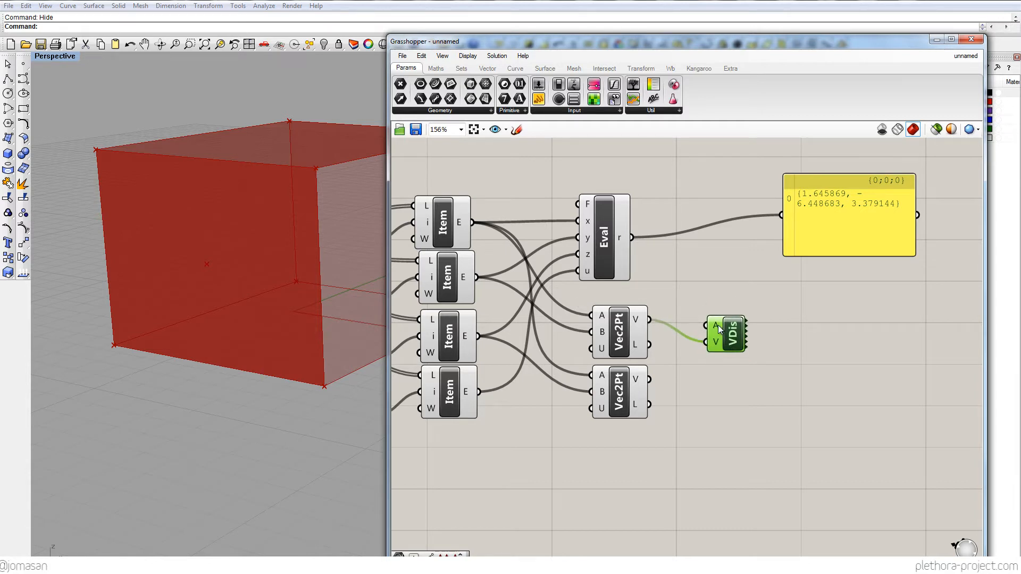
Use the first List Item's point as the anchor of the Vector Display and preview the first vector.
click(432, 212)
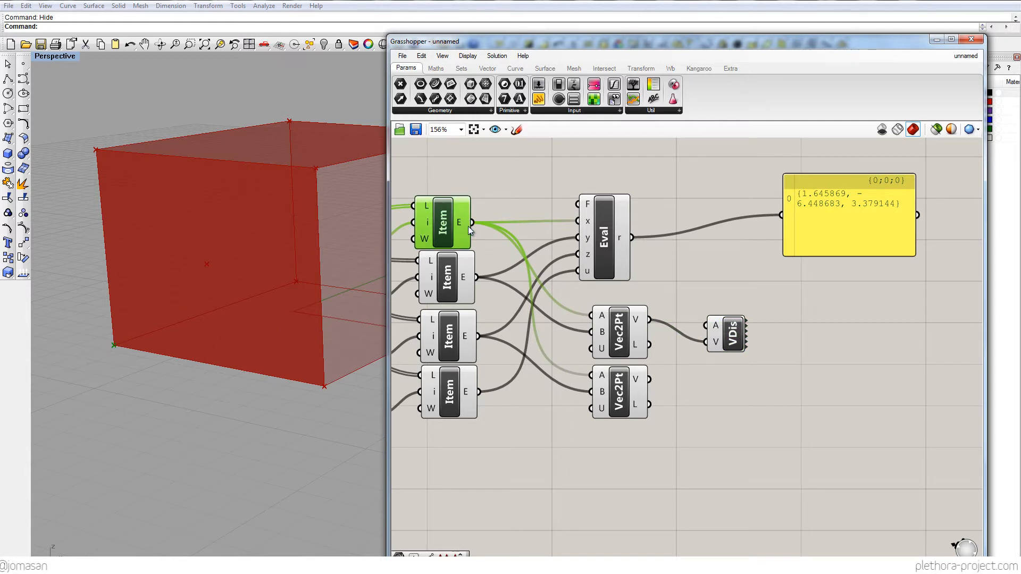
drag(472, 223, 707, 325)
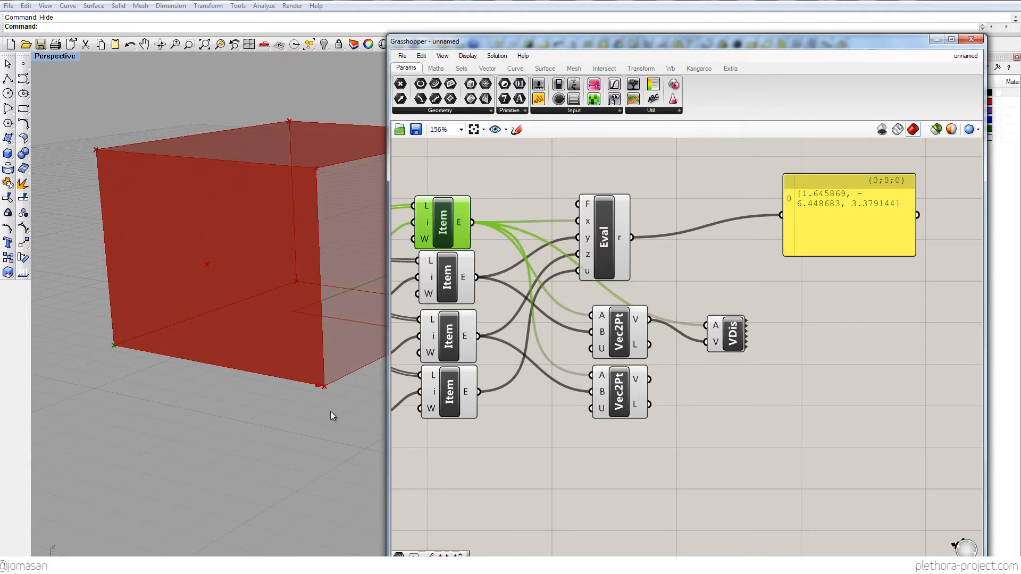
click(732, 343)
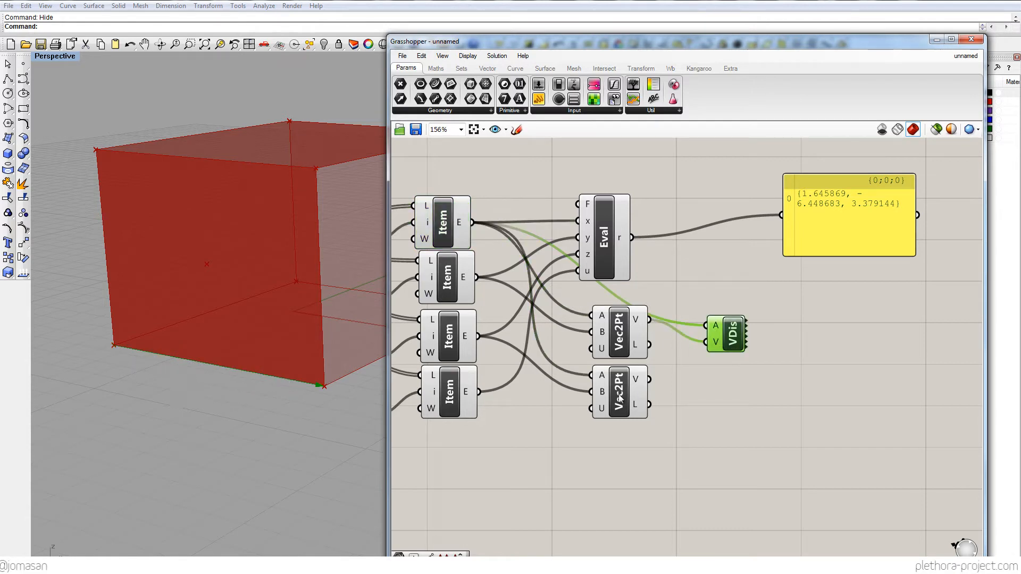
Switch the Vector Display's V input to the second Vector 2Pt and inspect that vector on the box.
drag(650, 380, 707, 342)
right_drag(166, 274, 222, 285)
scroll(199, 291, up, 3)
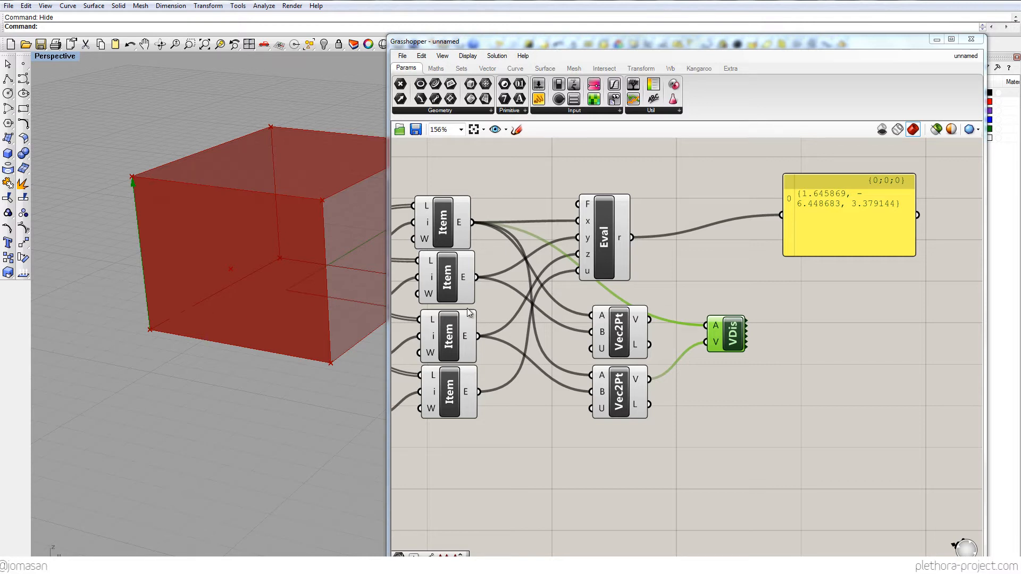
Delete the Vector Display component.
right_drag(691, 363, 675, 304)
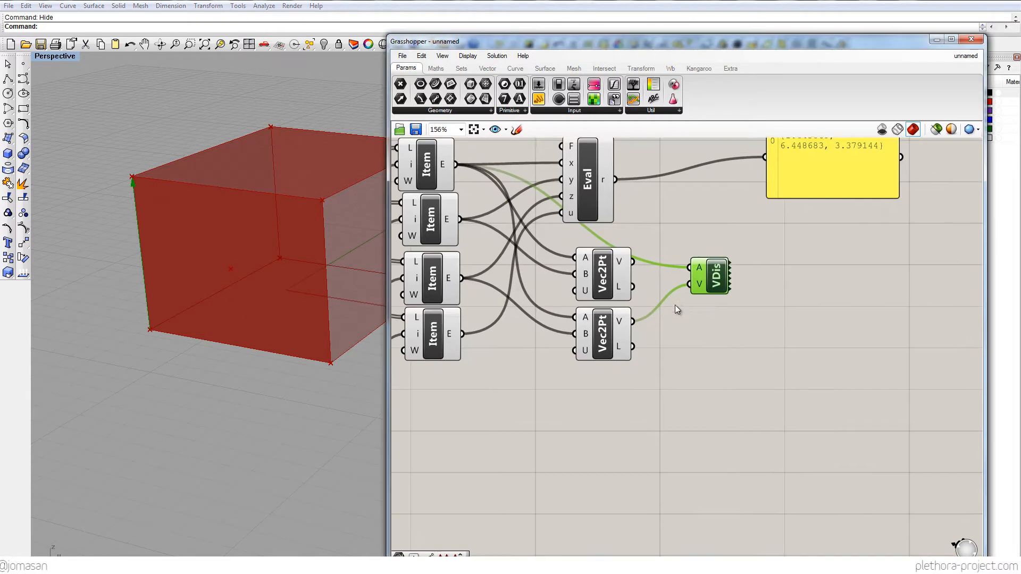
scroll(681, 306, up, 2)
drag(713, 282, 791, 283)
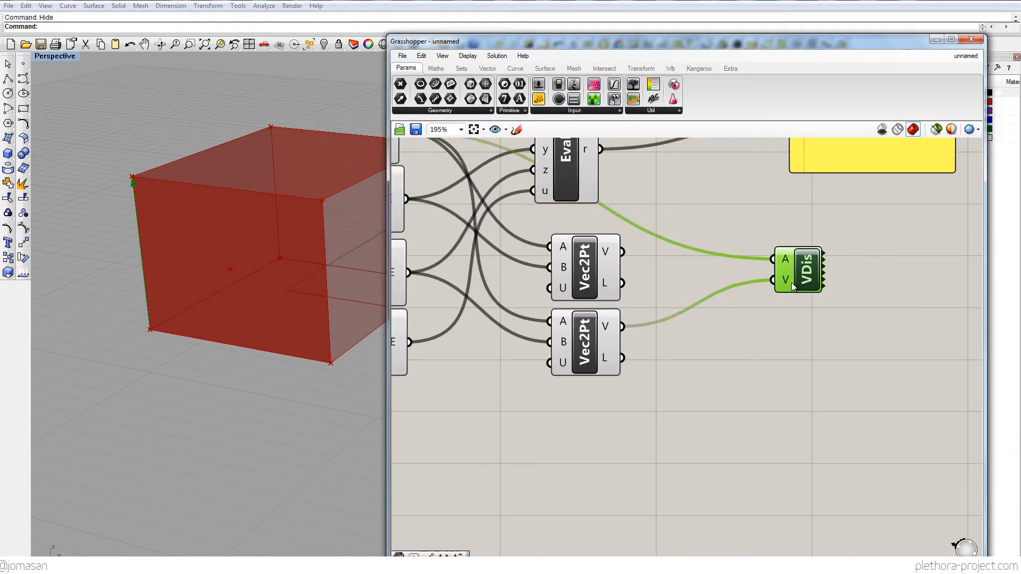
key(Delete)
Add a Cross Product component beside the two Vector 2Pt components.
right_drag(627, 284, 652, 290)
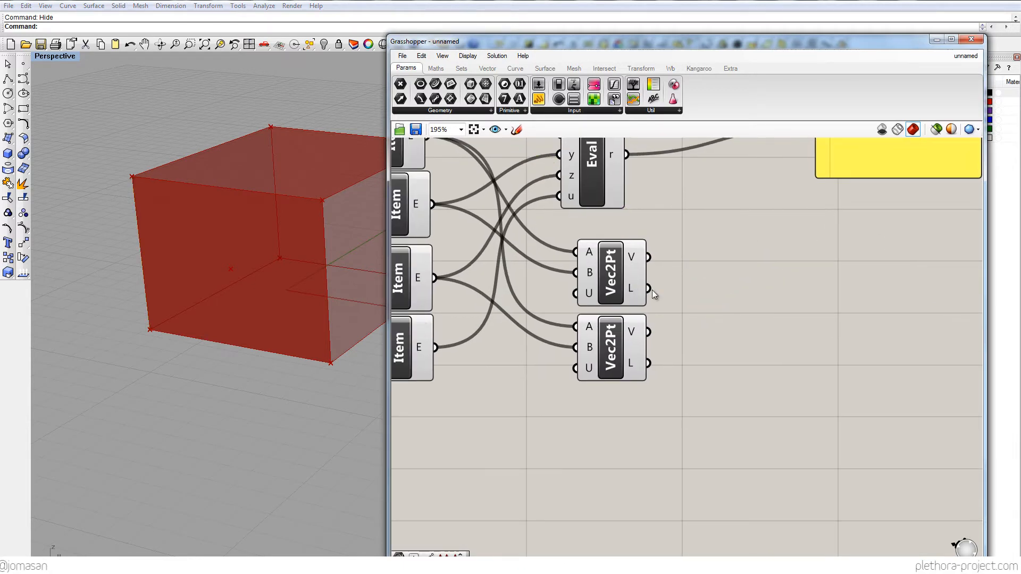
double_click(726, 300)
text(CRO)
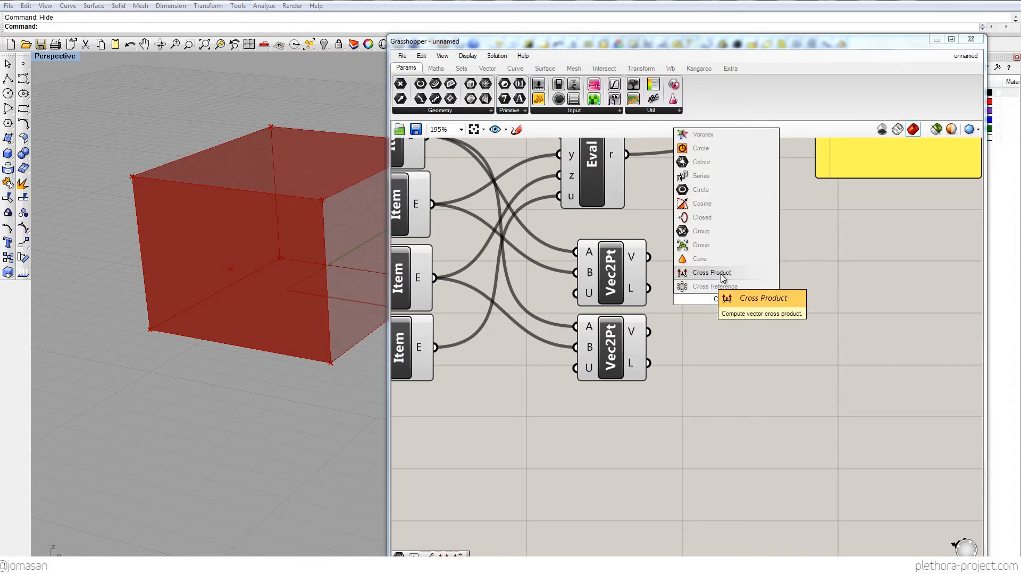
click(714, 275)
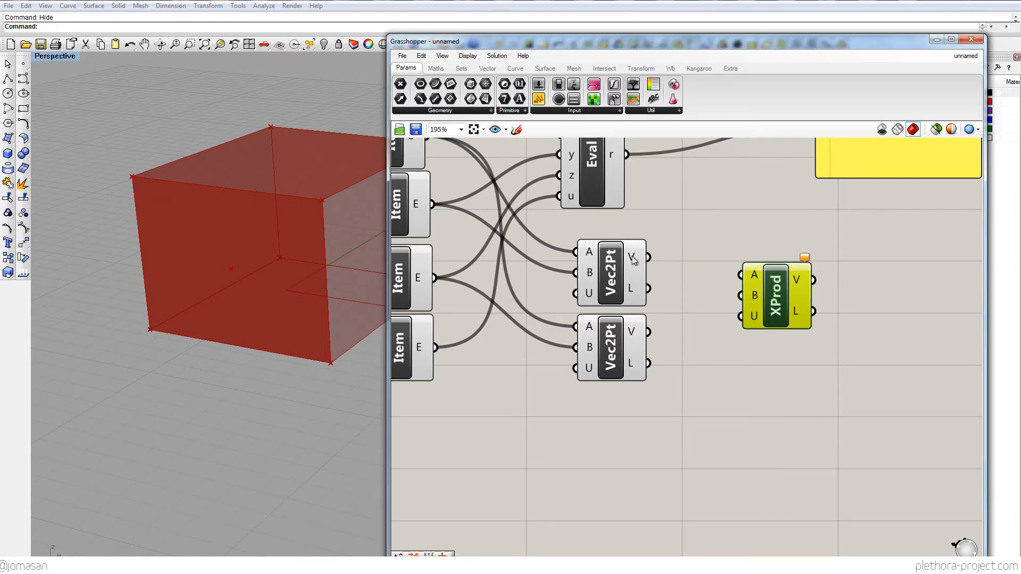
Connect the first Vector 2Pt's V output to Cross Product input A and the second's V output to input B.
drag(648, 257, 740, 275)
drag(648, 331, 738, 293)
click(747, 336)
right_drag(734, 309, 707, 339)
click(720, 332)
Add a Vector Display component for the Cross Product's V output, anchored at the first List Item's point.
right_drag(716, 387, 663, 354)
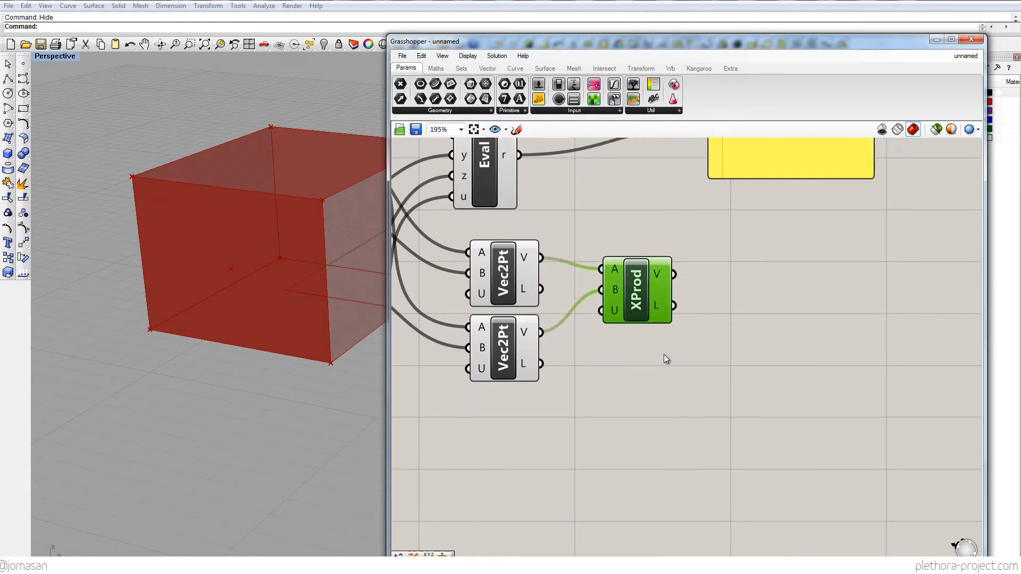
click(729, 350)
double_click(730, 350)
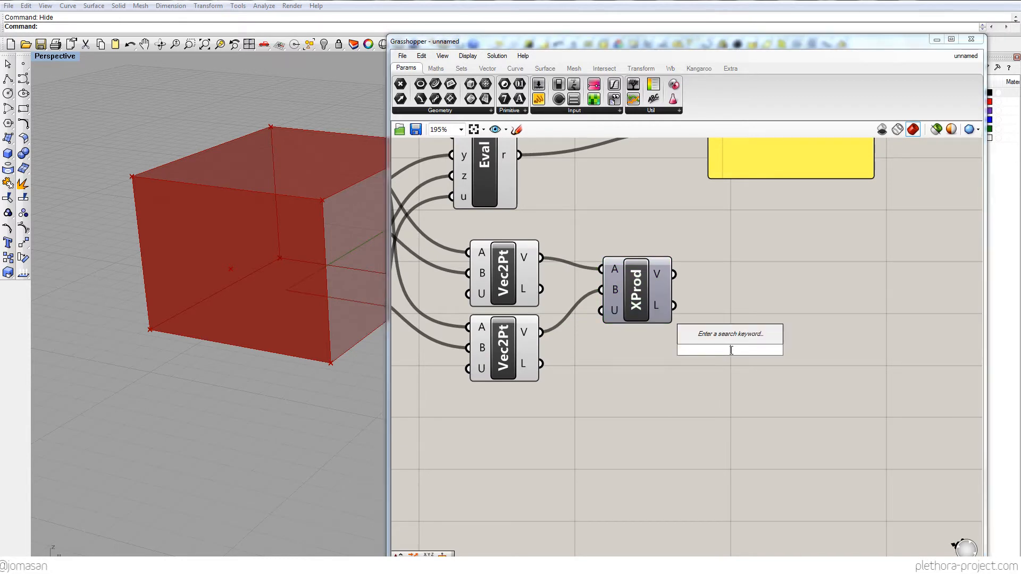
text(VECTOR)
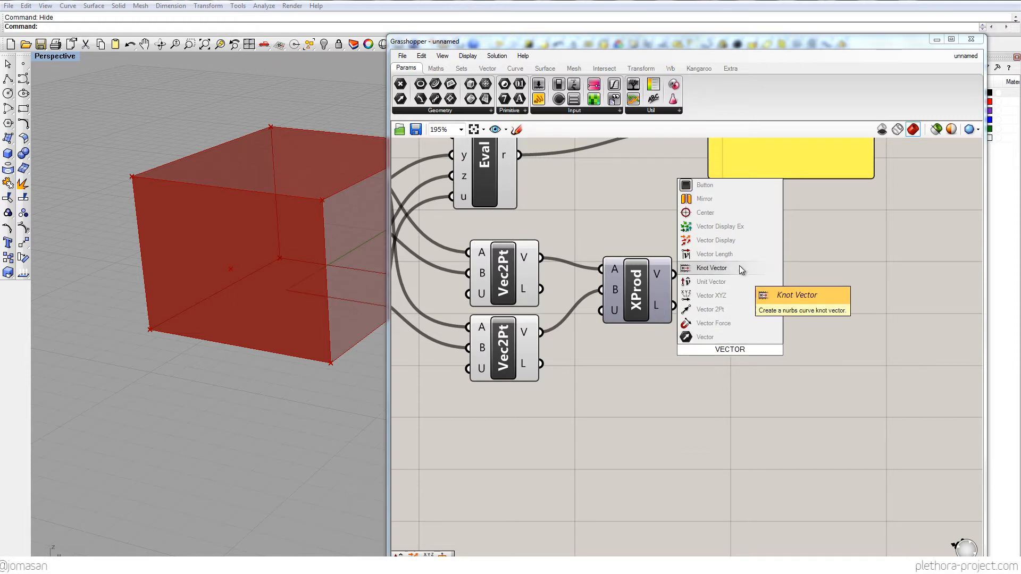
click(736, 242)
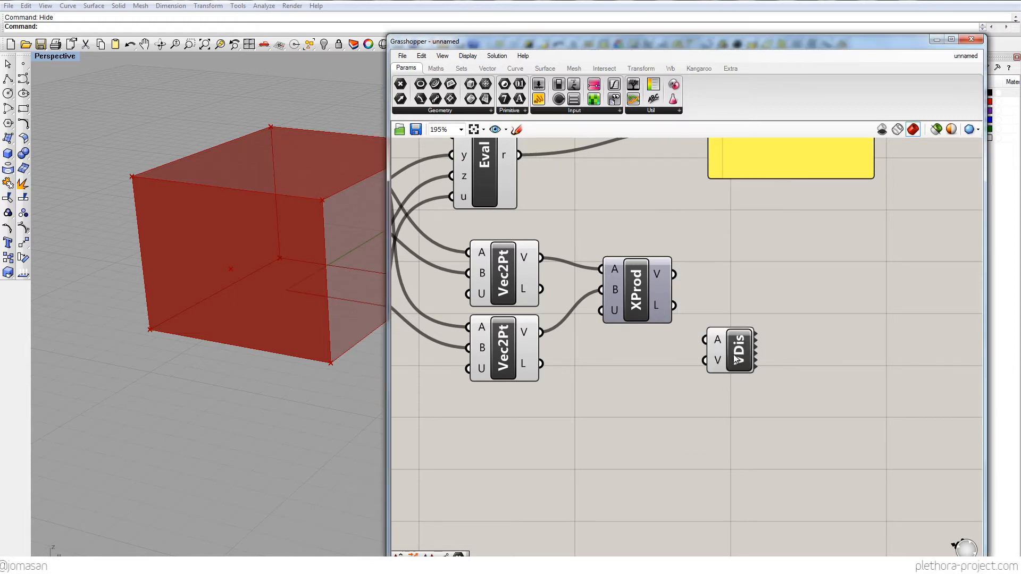
drag(718, 355, 747, 292)
scroll(747, 291, down, 2)
drag(455, 193, 781, 303)
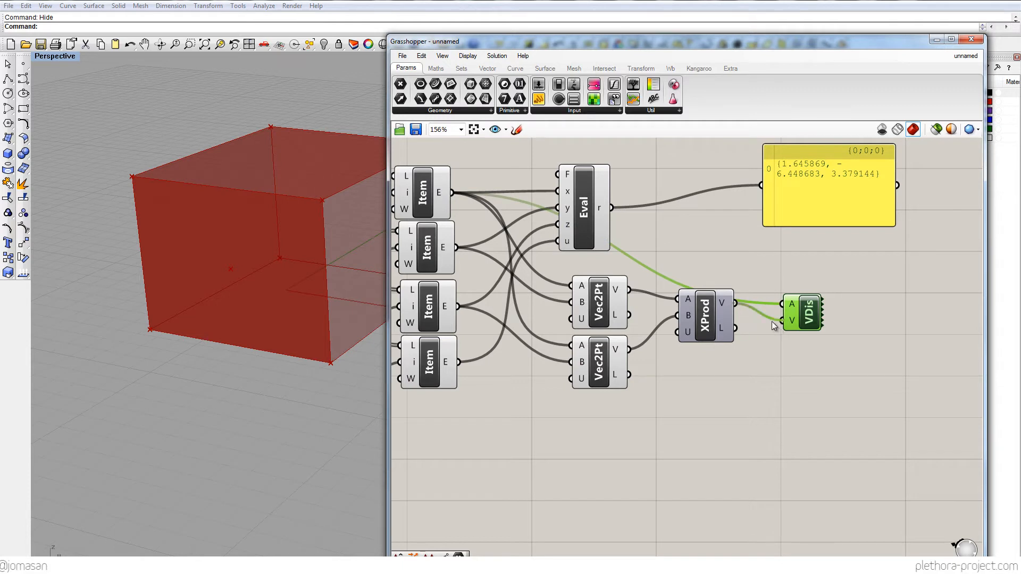
Examine the cross product vector's direction and length relative to the box in the Perspective viewport.
right_drag(252, 240, 266, 226)
scroll(267, 228, down, 5)
mouse_move(269, 272)
right_down()
mouse_move(258, 320)
mouse_move(268, 279)
right_up()
scroll(258, 320, down, 6)
scroll(268, 280, up, 5)
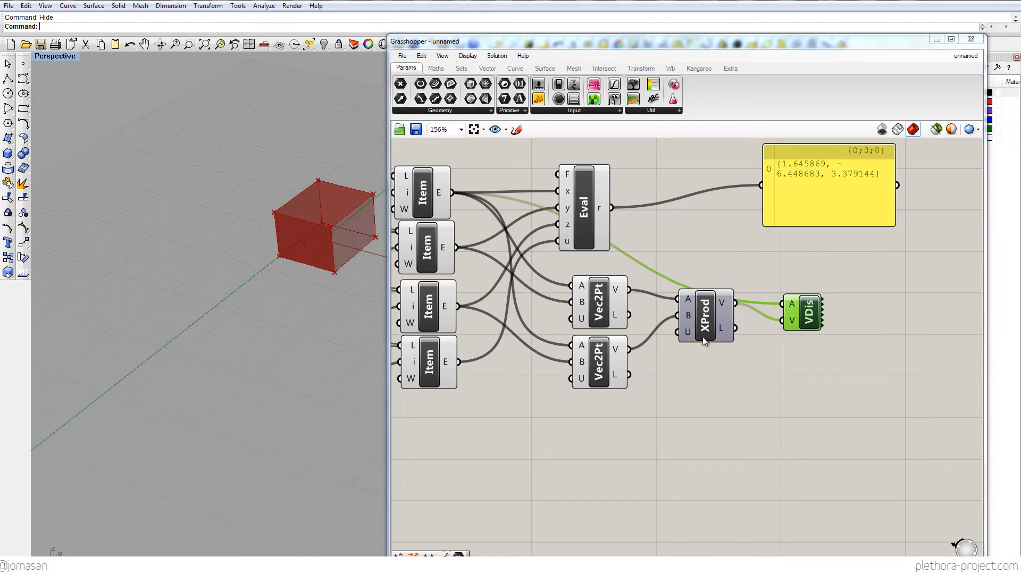
right_drag(703, 337, 758, 326)
click(765, 308)
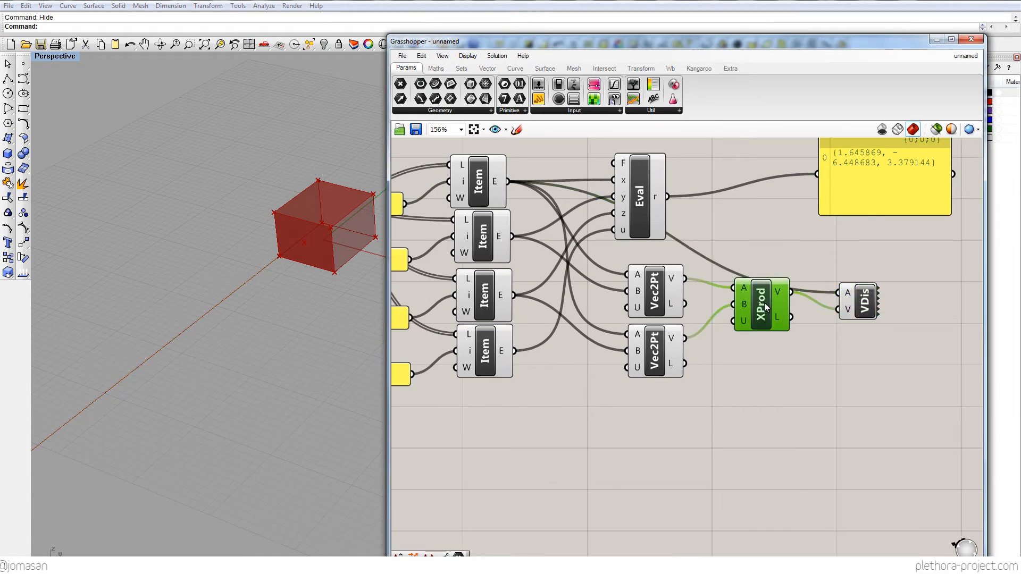
right_drag(298, 295, 278, 303)
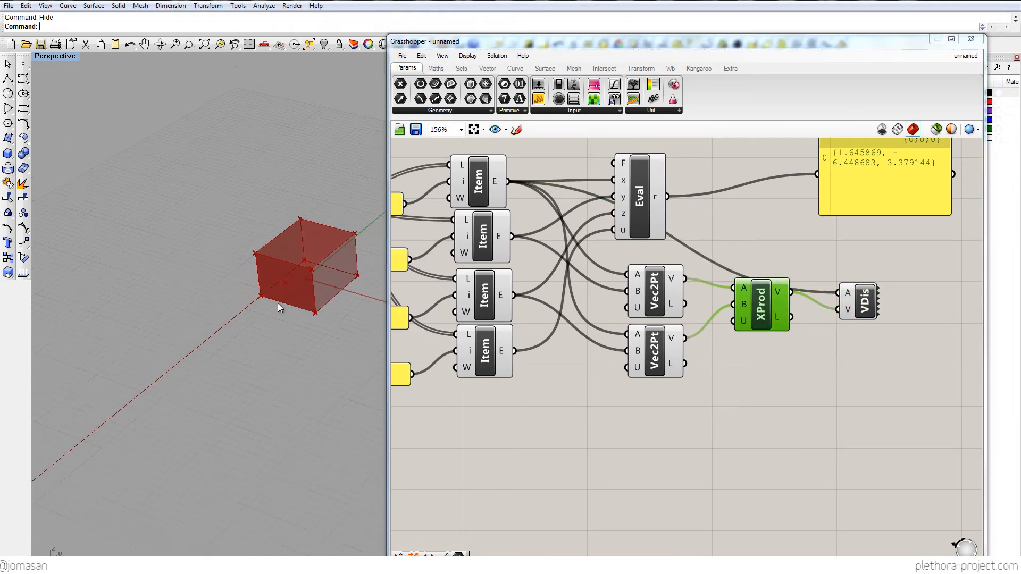
Anchor the Vector Display at the face's centre point by connecting the Evaluate component's r output to its A input.
scroll(277, 303, up, 6)
right_drag(243, 234, 228, 254)
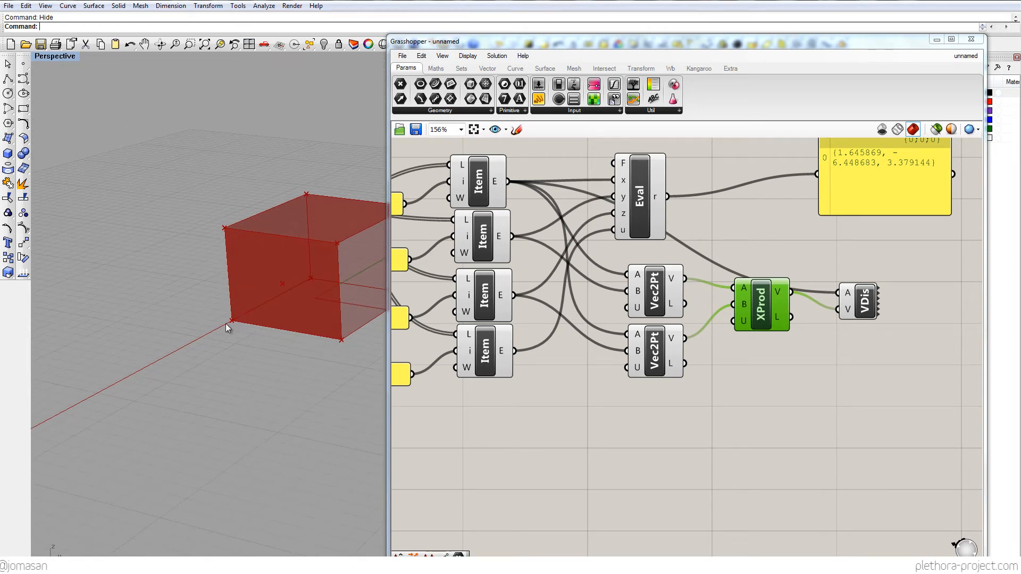
right_drag(212, 337, 289, 323)
scroll(271, 289, down, 5)
scroll(298, 294, up, 4)
right_drag(786, 304, 762, 318)
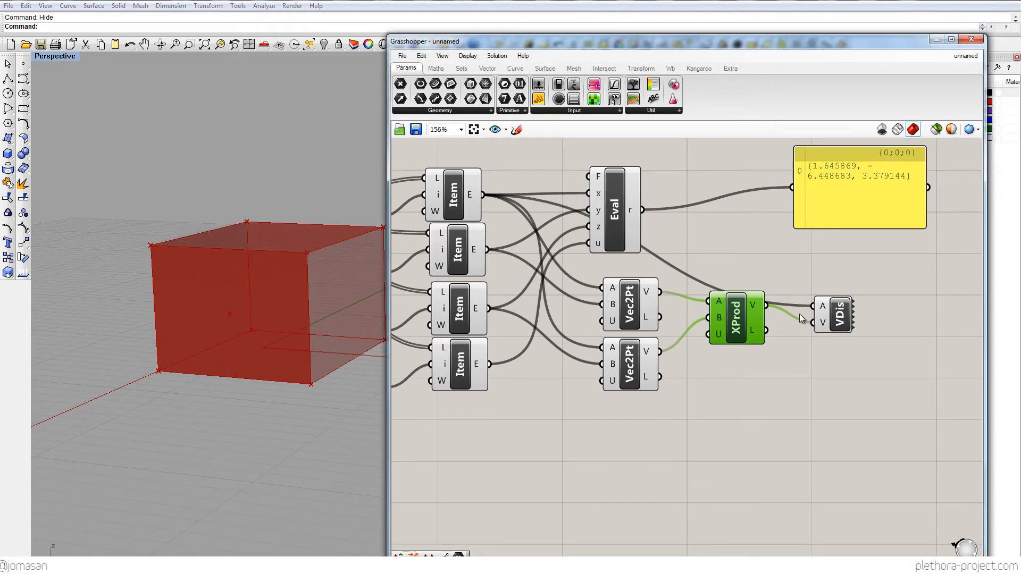
click(827, 314)
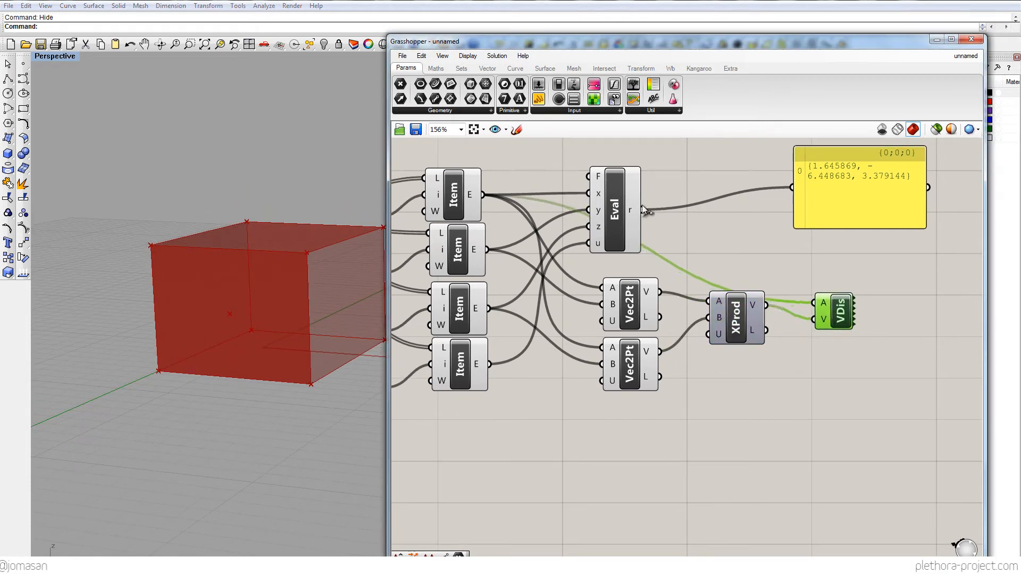
click(621, 213)
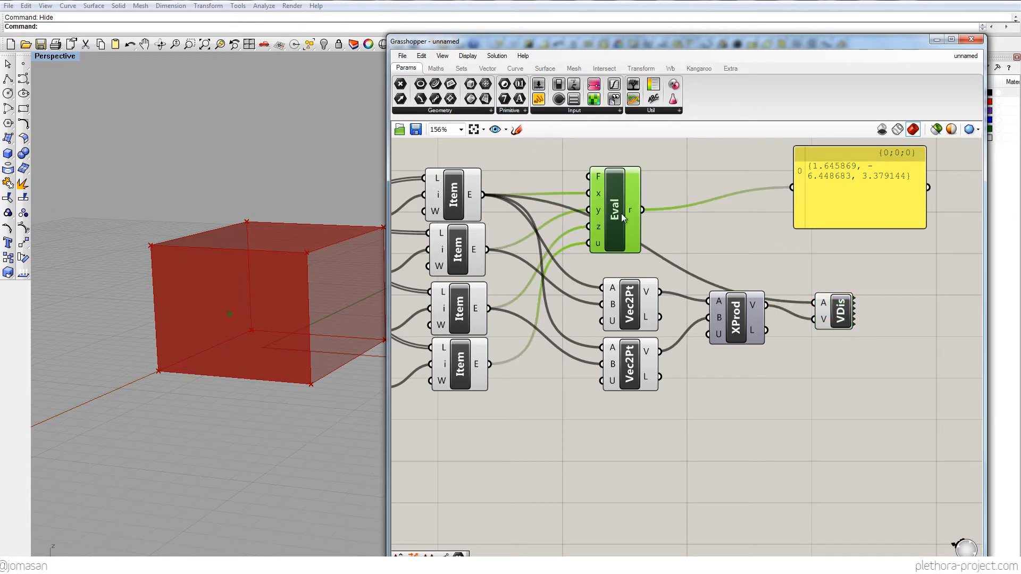
drag(643, 209, 814, 305)
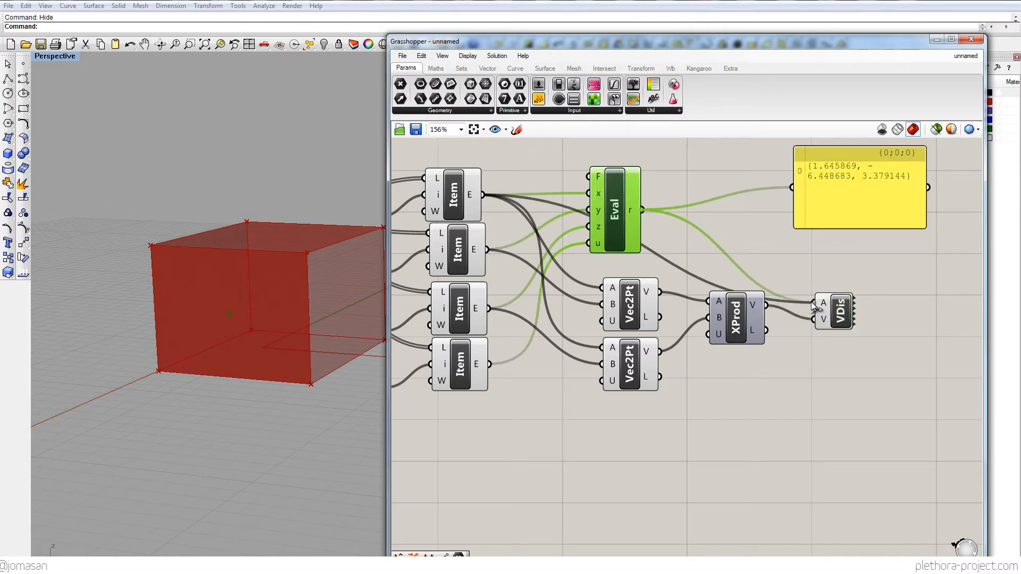
Examine the cross product vector anchored at the face's centre from several angles in the Perspective viewport.
right_drag(206, 353, 252, 282)
scroll(249, 283, up, 5)
right_drag(244, 330, 207, 276)
scroll(192, 330, up, 3)
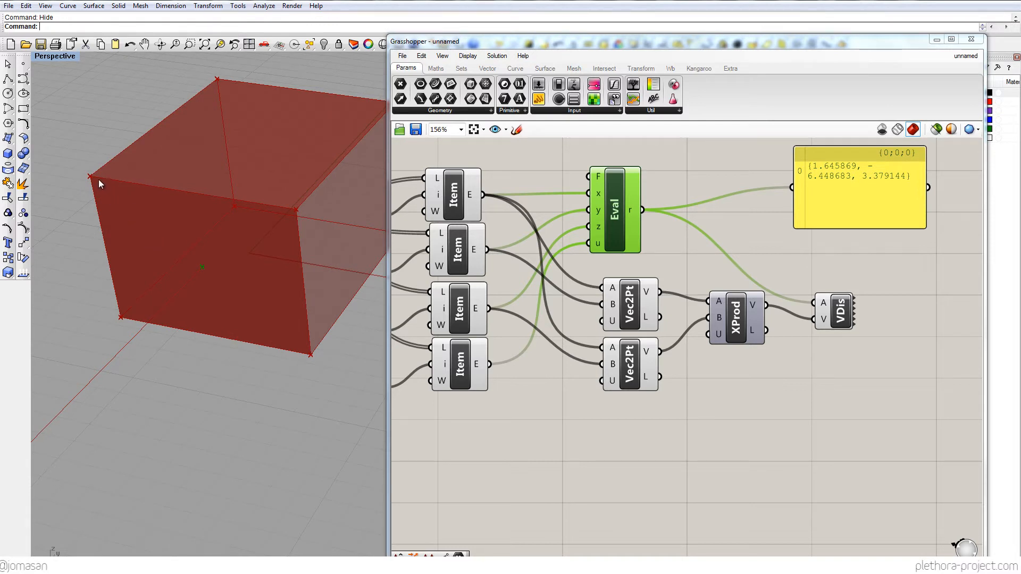
right_drag(161, 200, 160, 255)
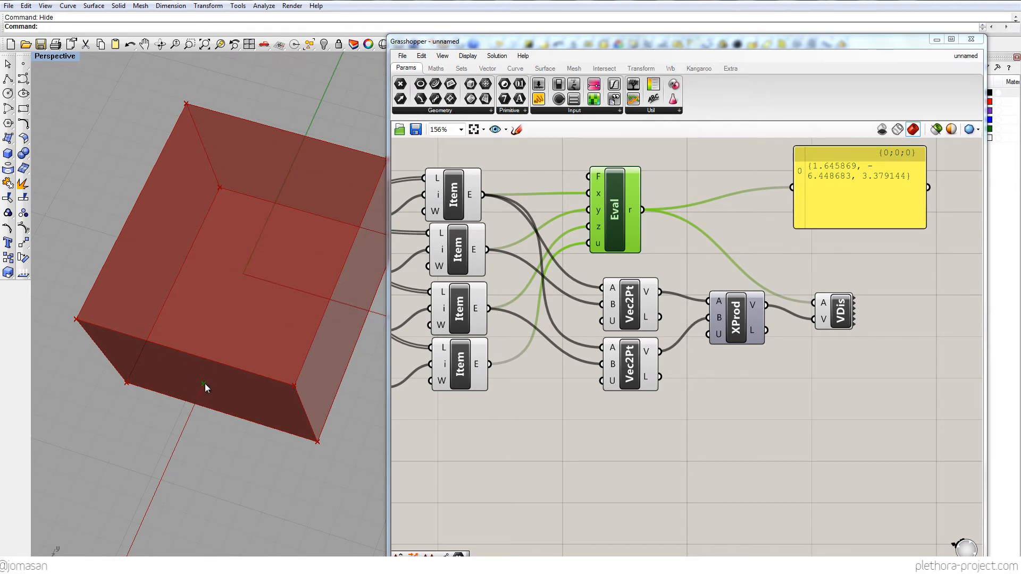
right_drag(189, 391, 190, 341)
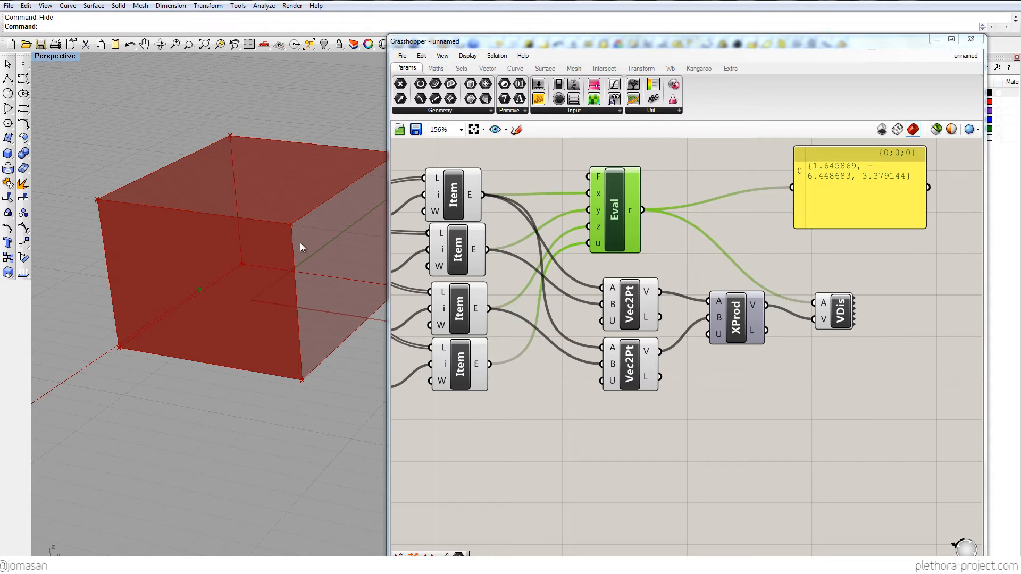
right_drag(269, 307, 311, 338)
scroll(260, 285, down, 6)
scroll(278, 271, up, 8)
scroll(267, 316, up, 6)
scroll(310, 338, down, 6)
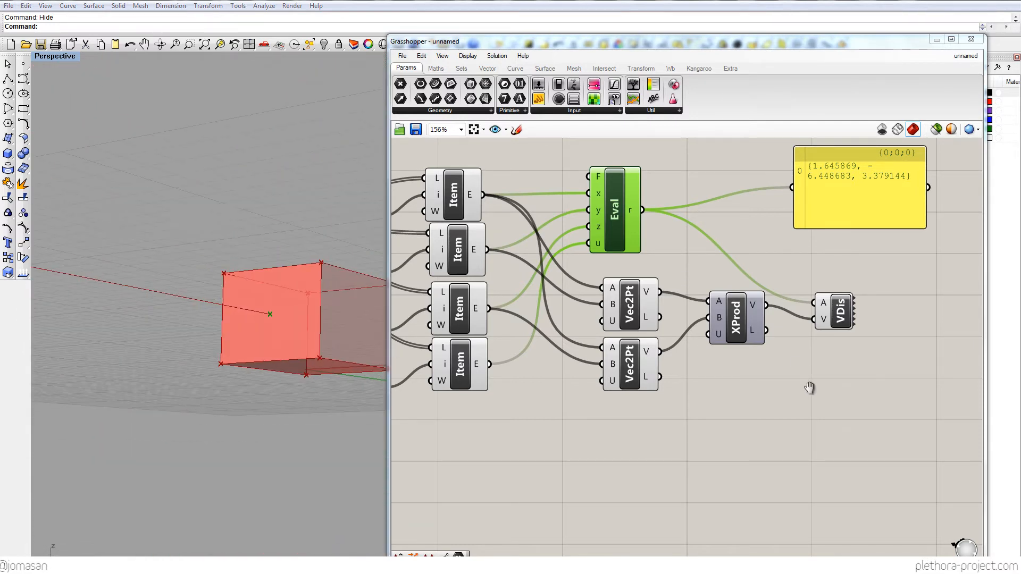
right_drag(810, 388, 800, 409)
right_drag(258, 345, 260, 390)
scroll(268, 351, up, 4)
right_drag(266, 321, 222, 346)
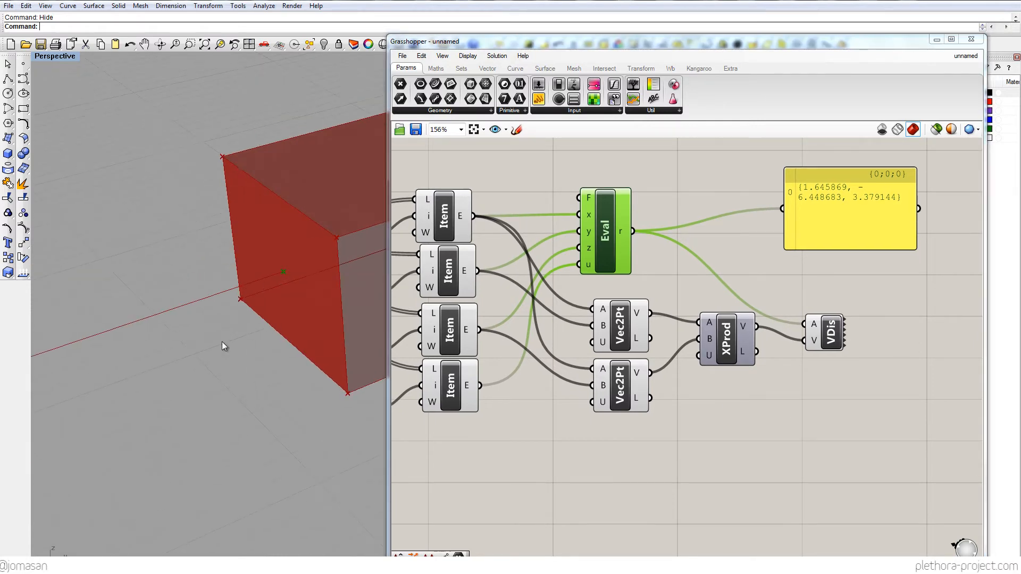
Add a Unit Vector component and place it beside the Cross Product component.
double_click(704, 396)
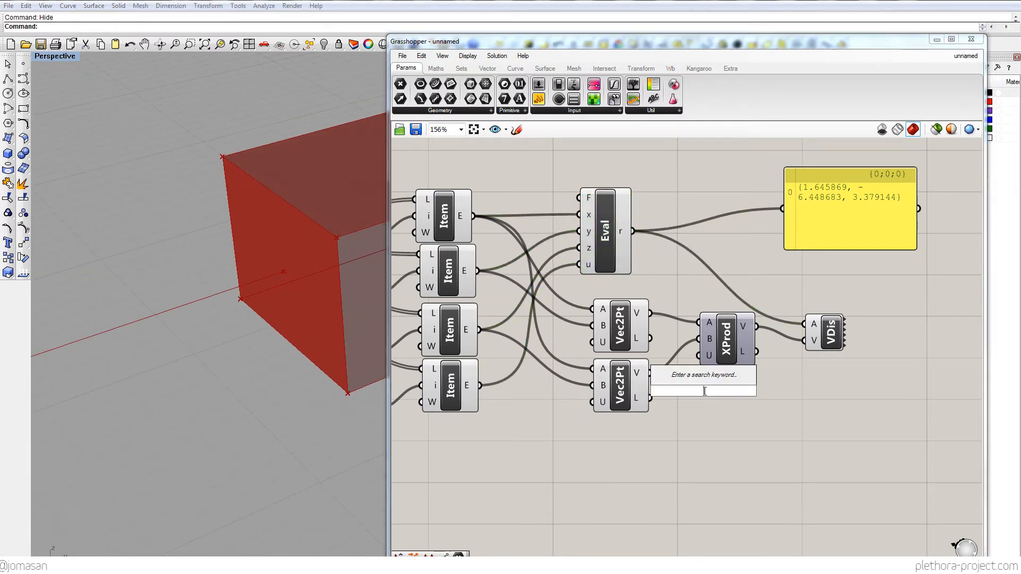
text(NO)
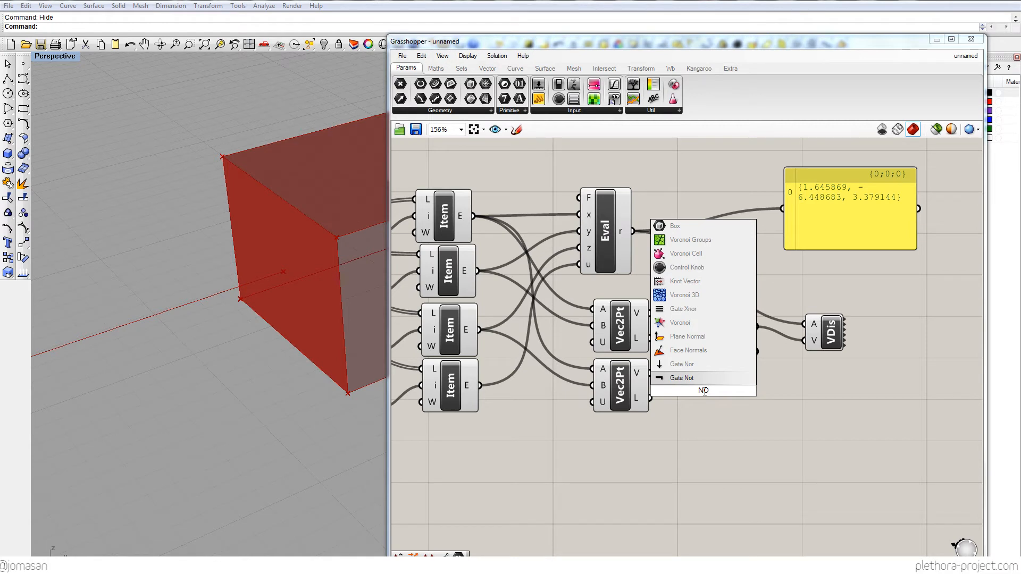
key(BackSpace)
key(BackSpace)
text(UNI)
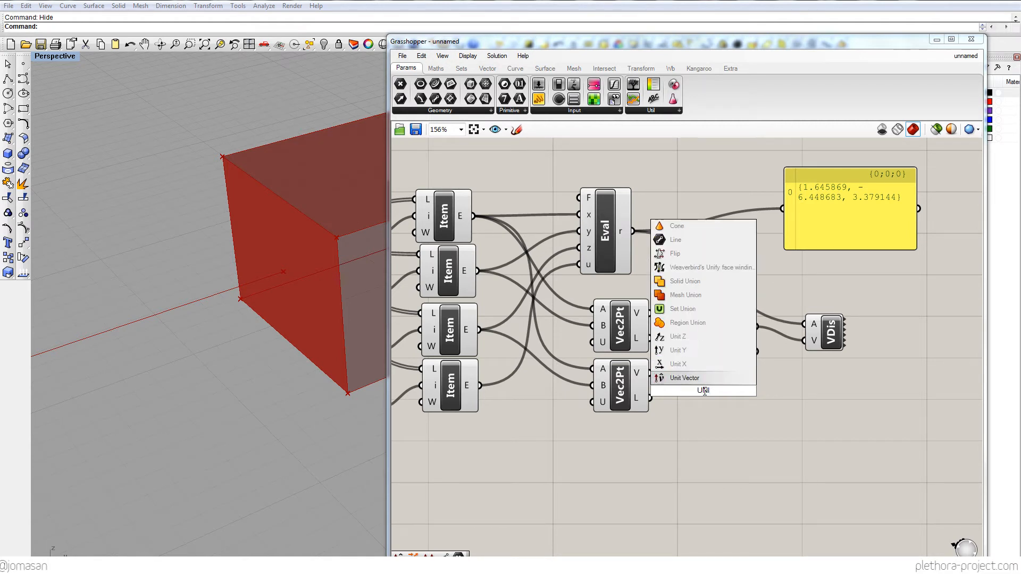
key(Return)
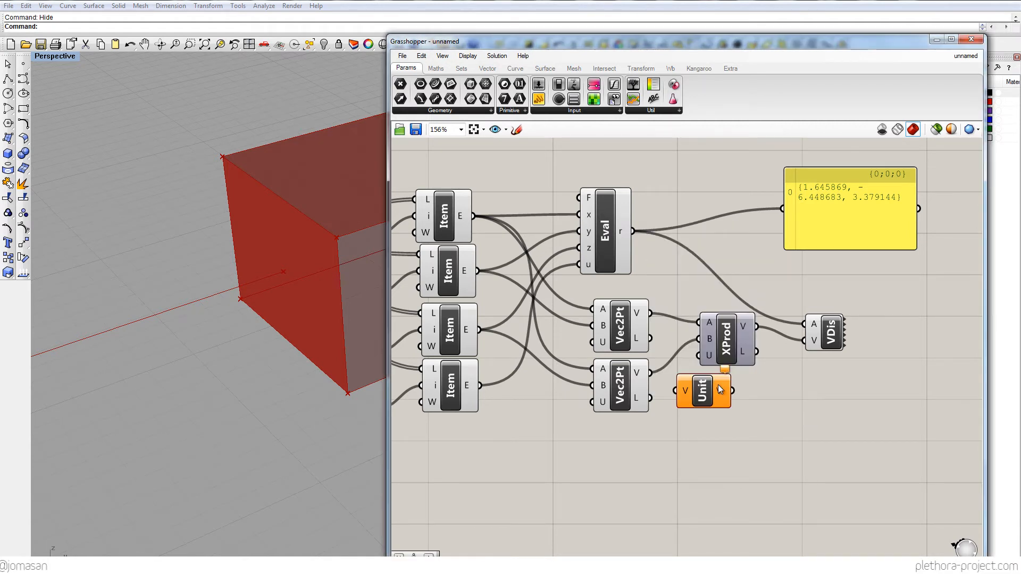
drag(717, 384, 786, 388)
Insert the Unit Vector between the Cross Product's V output and the Vector Display's V input, moving the display further along for space.
right_drag(752, 377, 698, 387)
drag(774, 344, 883, 329)
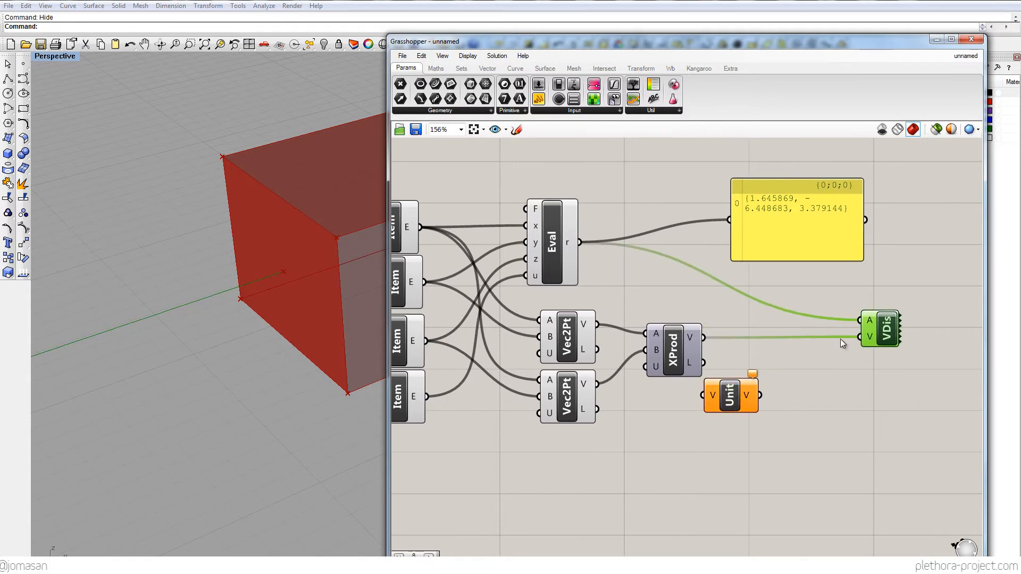
drag(706, 394, 859, 337)
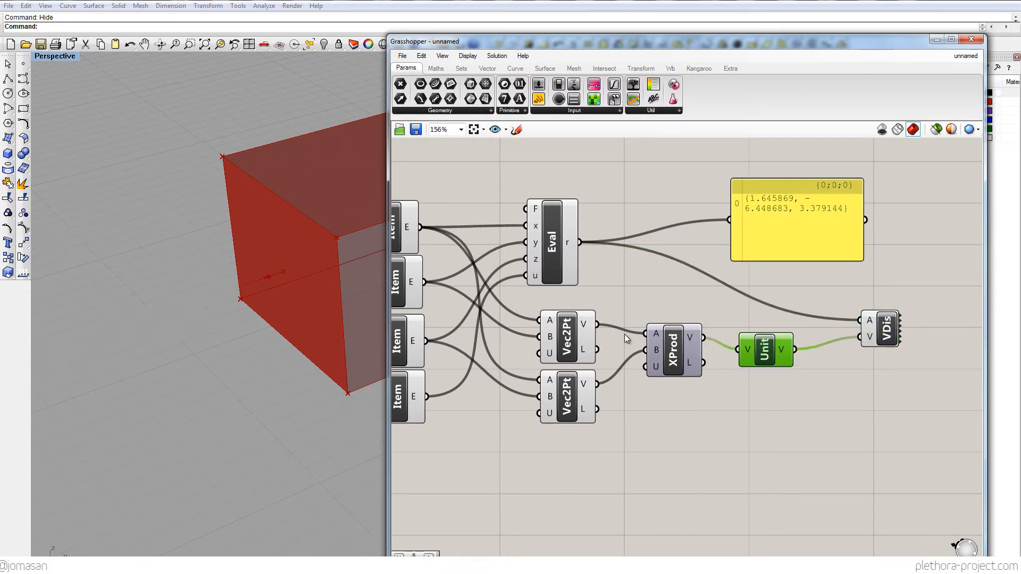
Examine the unit normal arrow on the box face and trace it through the Cross Product, Unit Vector and Vector Display components.
right_drag(246, 353, 237, 294)
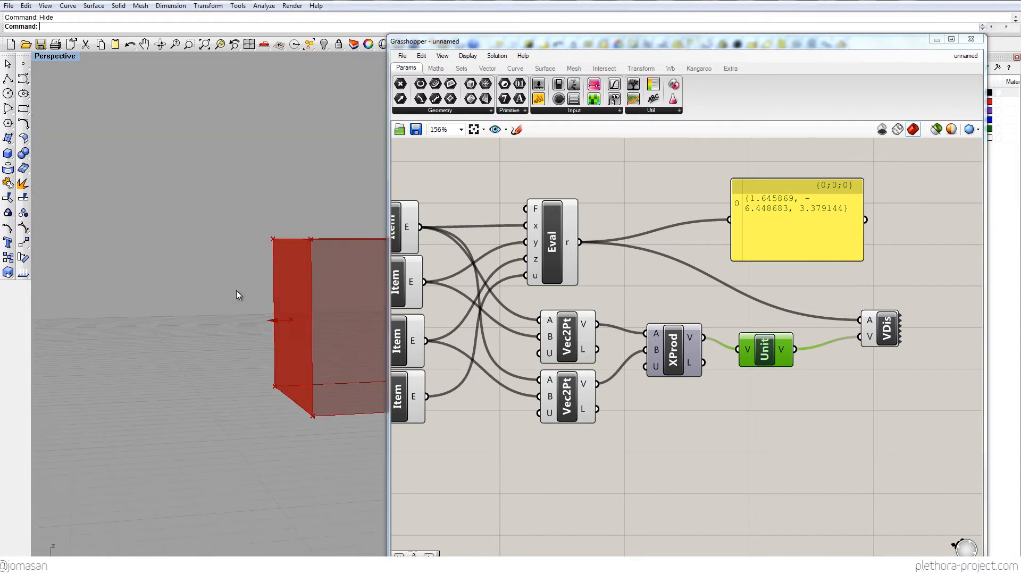
click(878, 324)
right_drag(263, 336, 221, 434)
scroll(192, 286, up, 5)
scroll(212, 322, down, 5)
scroll(218, 424, up, 5)
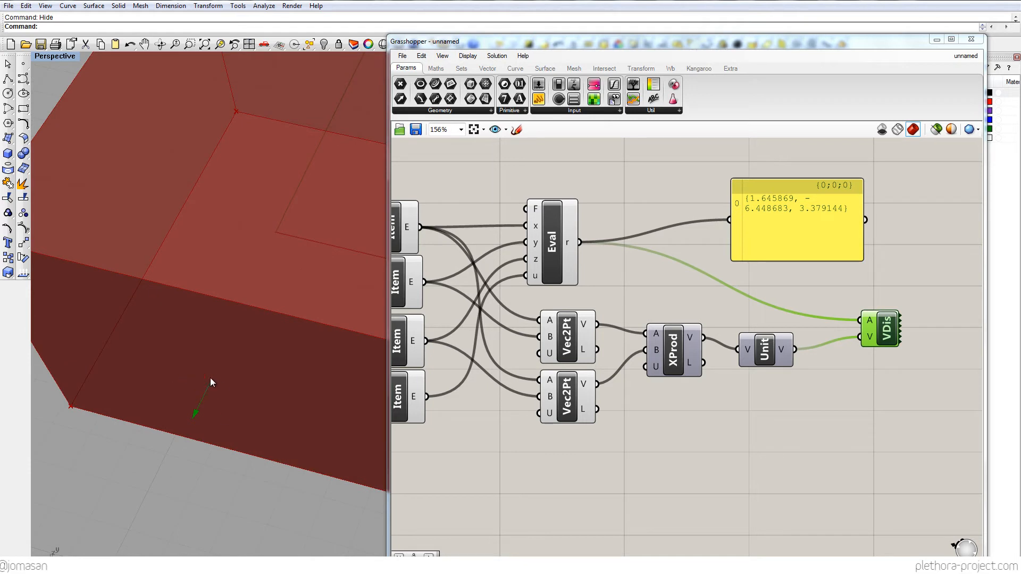
scroll(267, 266, down, 5)
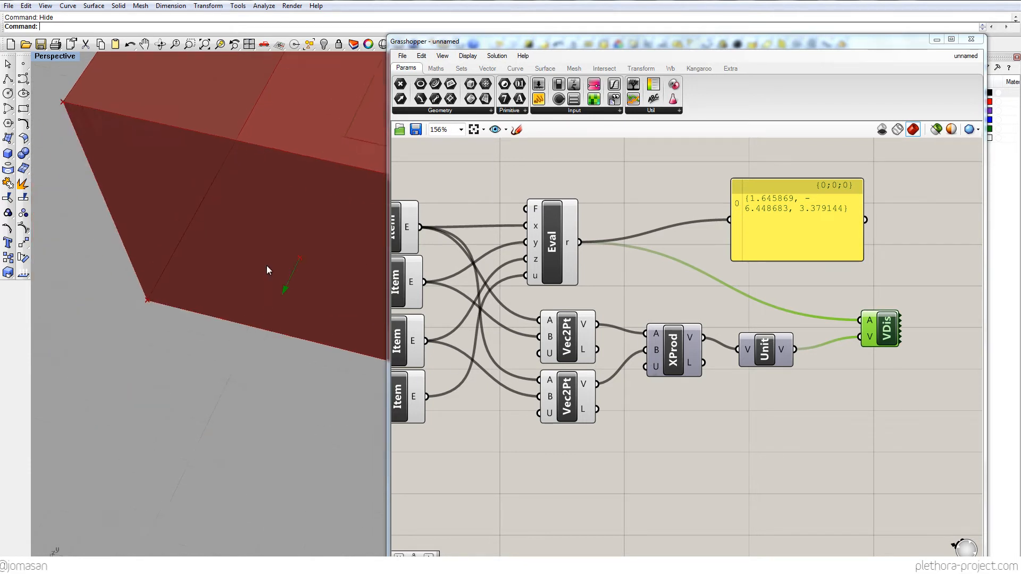
right_drag(281, 257, 250, 275)
scroll(242, 287, up, 3)
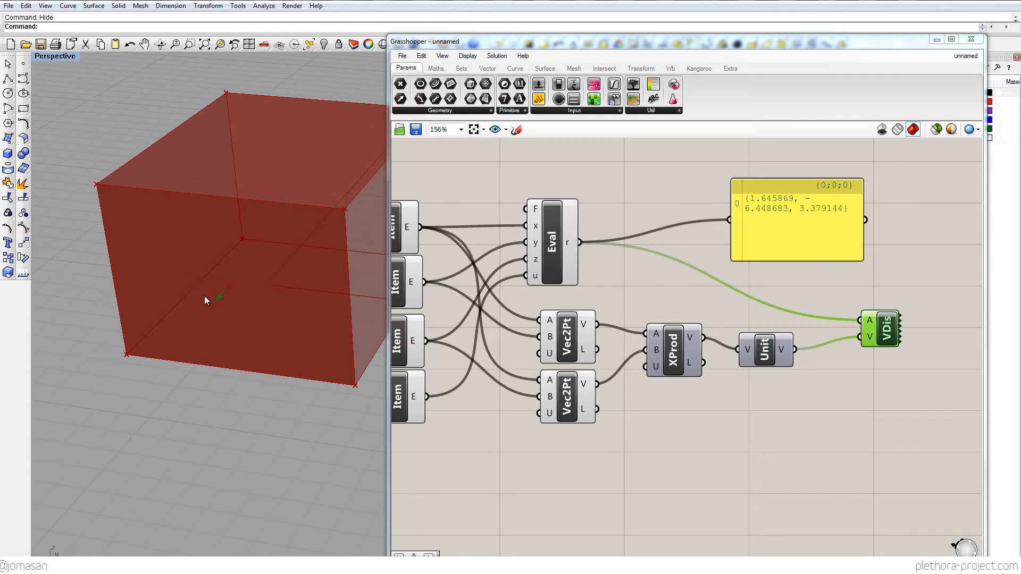
click(781, 354)
click(674, 362)
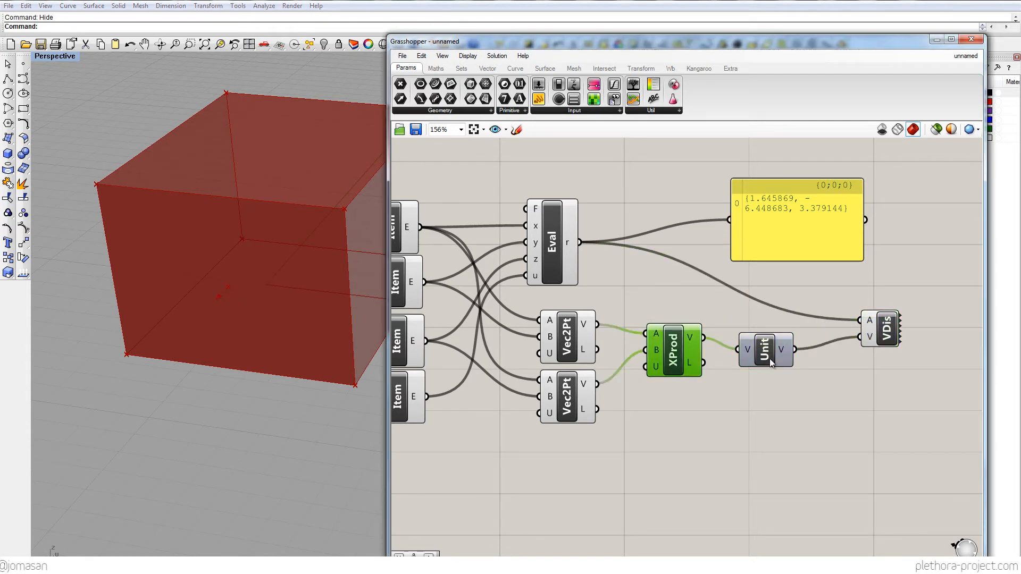
click(770, 358)
click(874, 338)
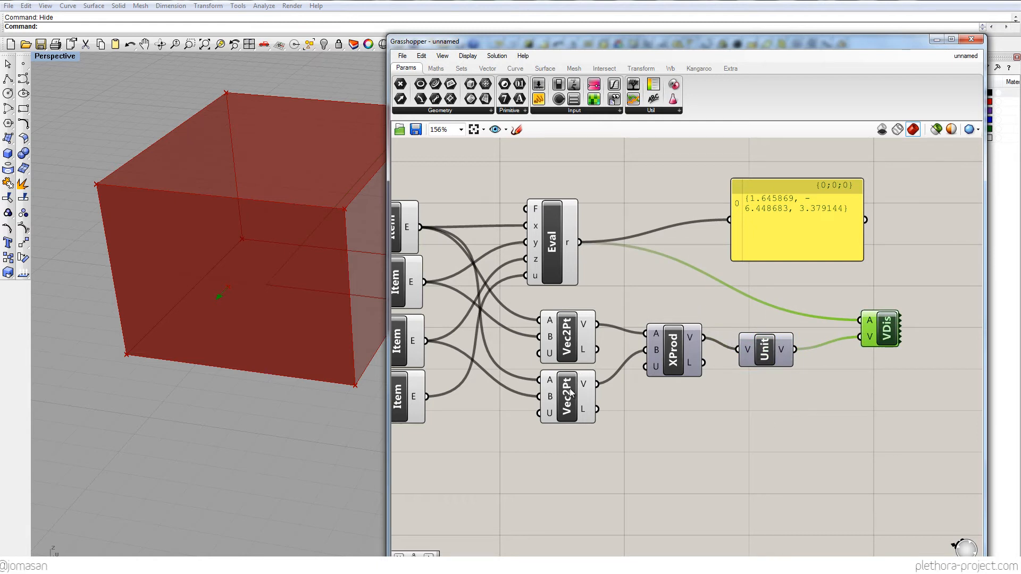
Group both Vector 2Pt components with the Cross Product and Unit Vector, and move the group down below the Evaluate component.
drag(769, 458, 539, 310)
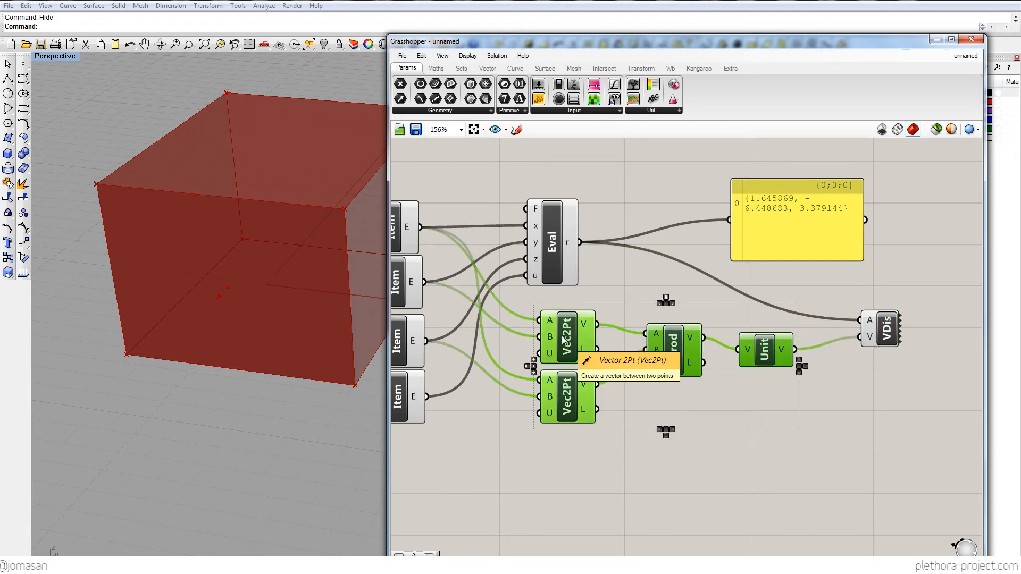
key(ctrl+g)
drag(649, 400, 646, 508)
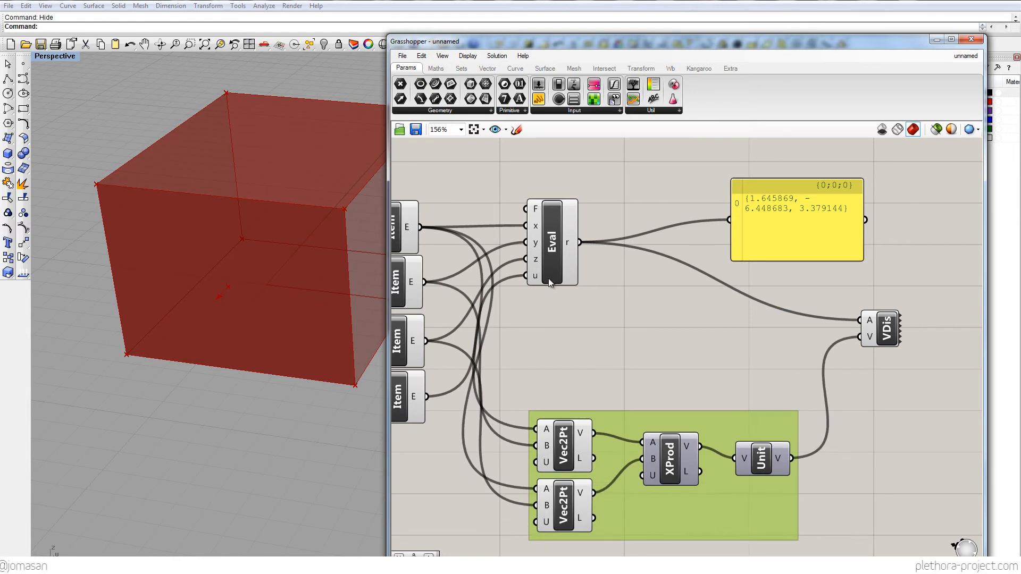
Add a second Evaluate component between the existing Evaluate component and the vector group.
click(547, 279)
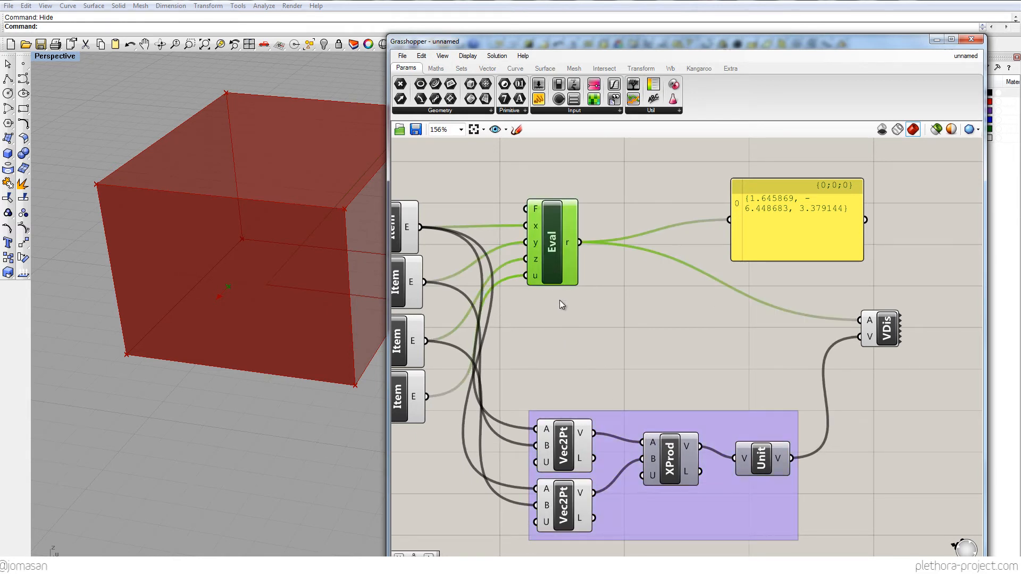
right_drag(586, 342, 585, 318)
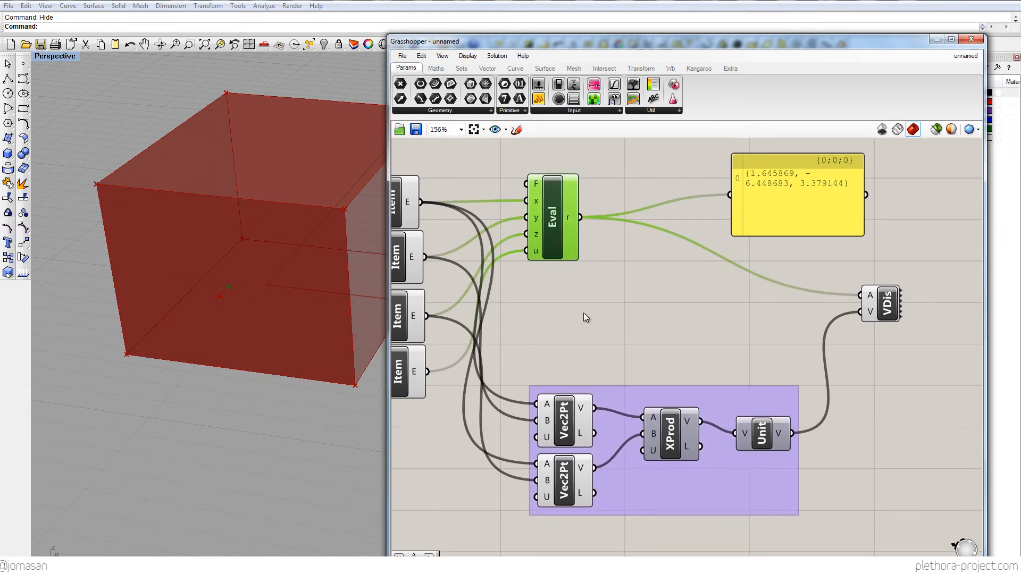
right_drag(546, 234, 585, 217)
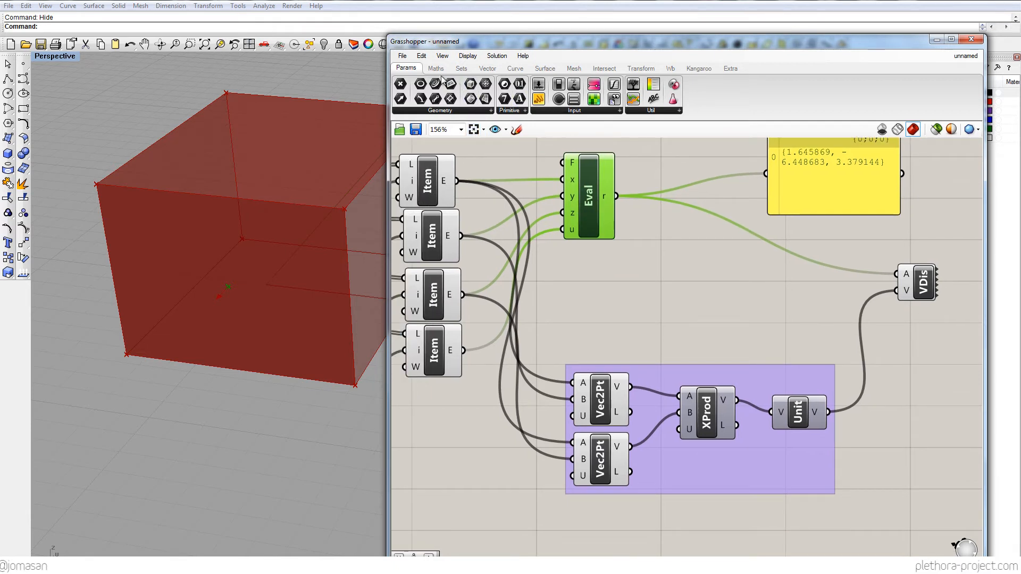
click(486, 69)
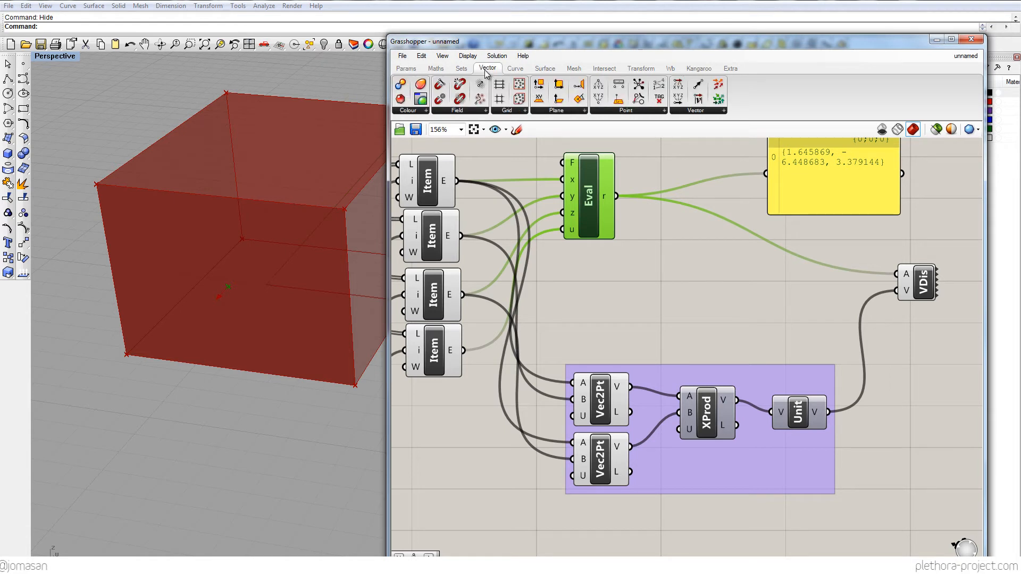
click(435, 69)
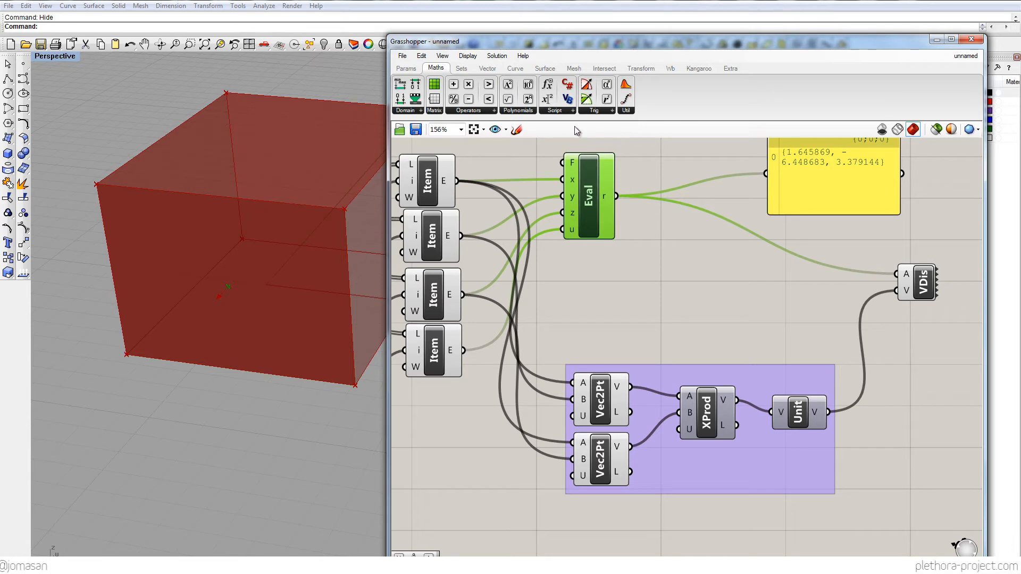
drag(547, 85, 614, 318)
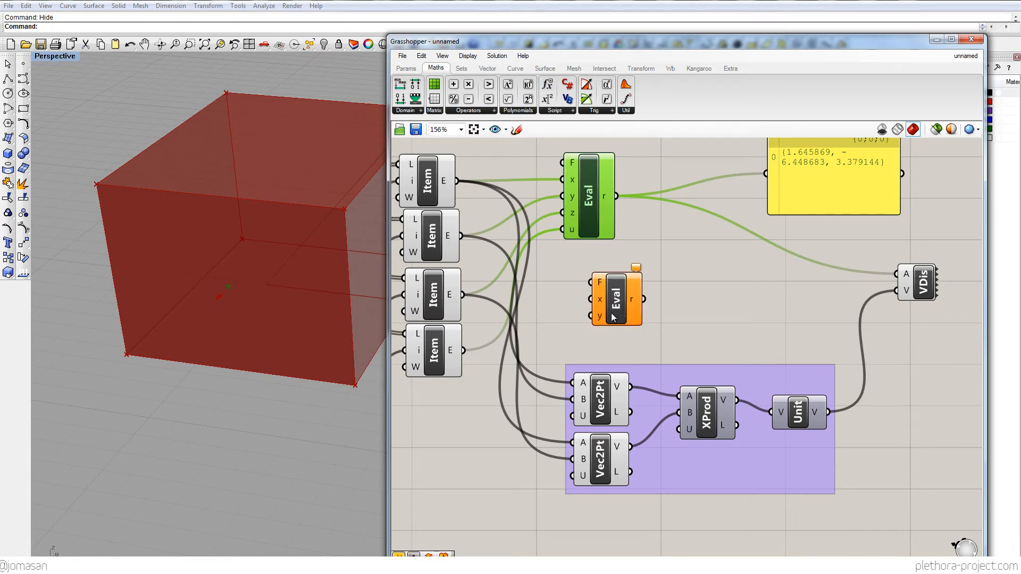
Add variable inputs to the new Evaluate component and remove the surplus u input, leaving x, y and z.
right_drag(612, 303, 607, 292)
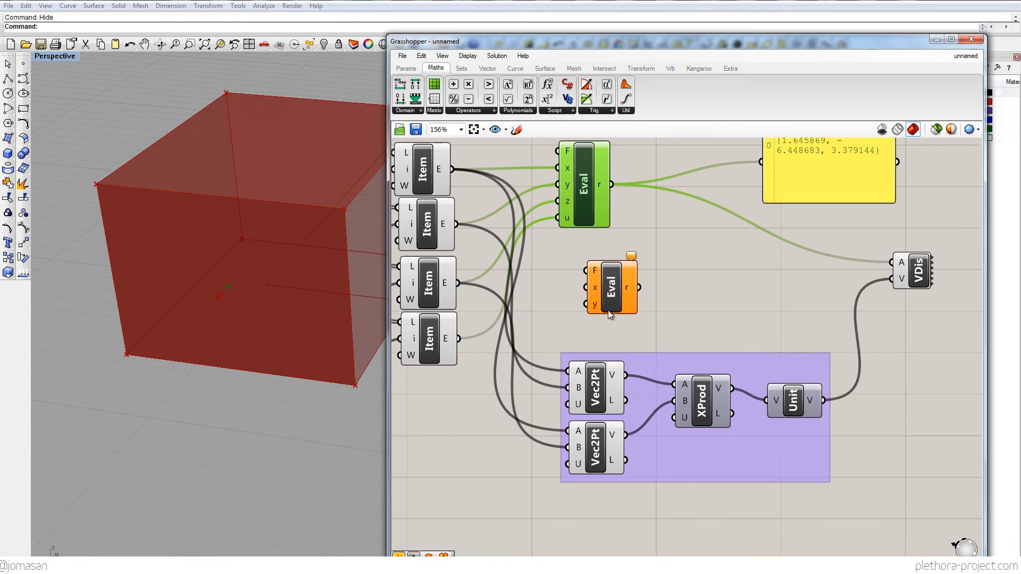
scroll(608, 310, up, 5)
click(588, 317)
click(588, 341)
scroll(592, 279, down, 3)
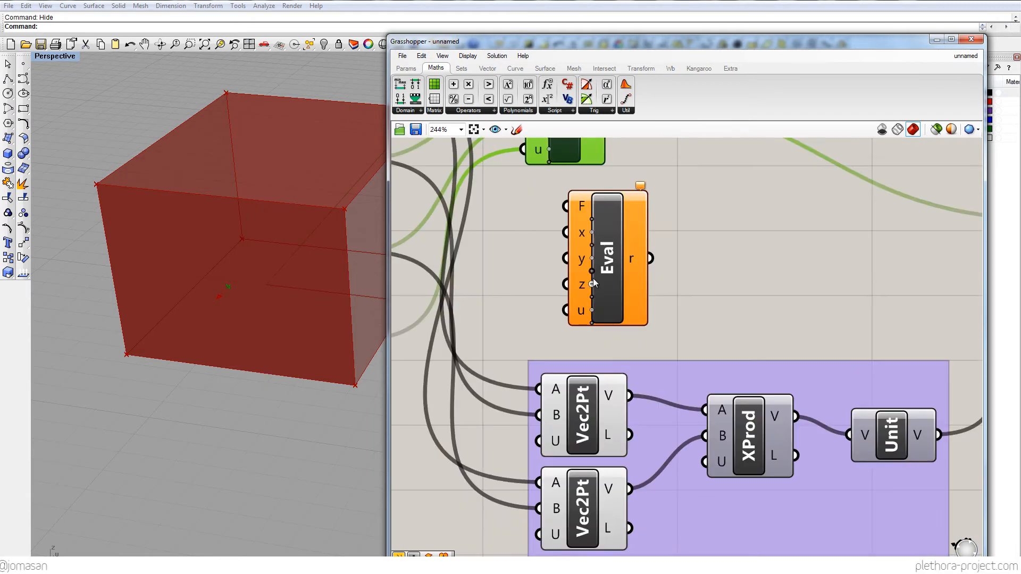
scroll(594, 284, down, 3)
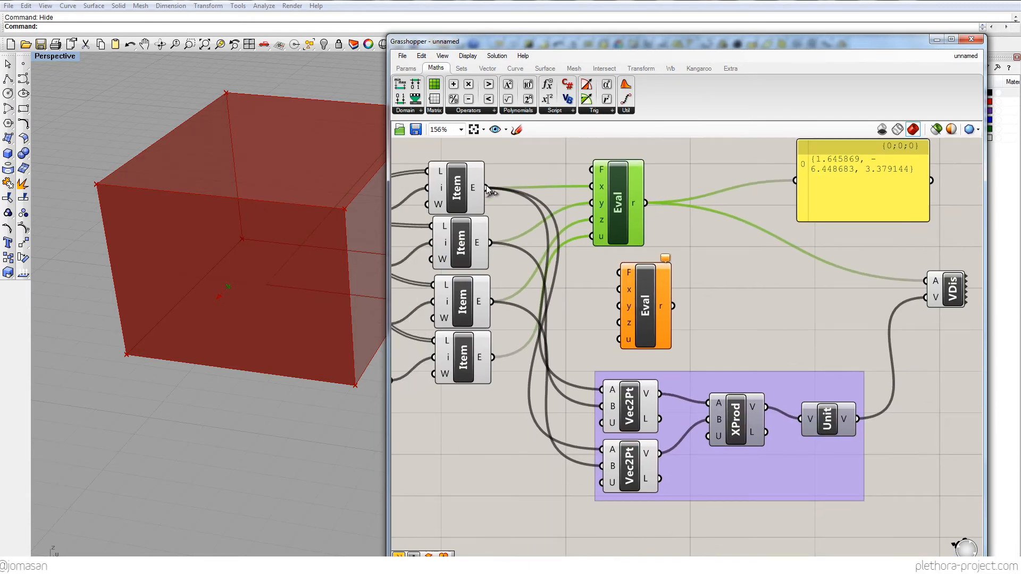
scroll(627, 344, up, 6)
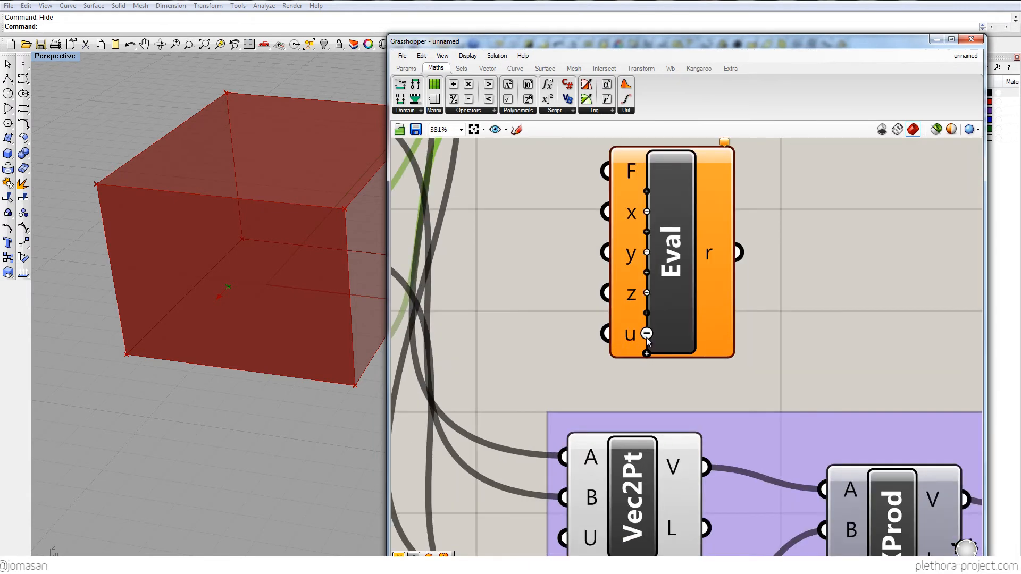
click(646, 334)
scroll(627, 324, down, 4)
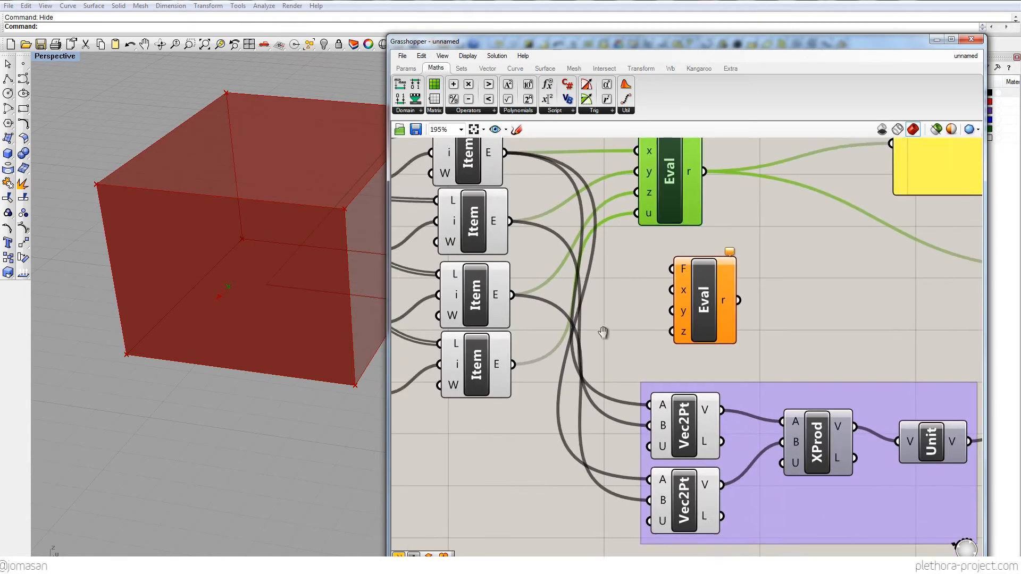
Connect the first three Item outputs to the x, y and z inputs of the second Evaluate component.
drag(501, 188, 669, 325)
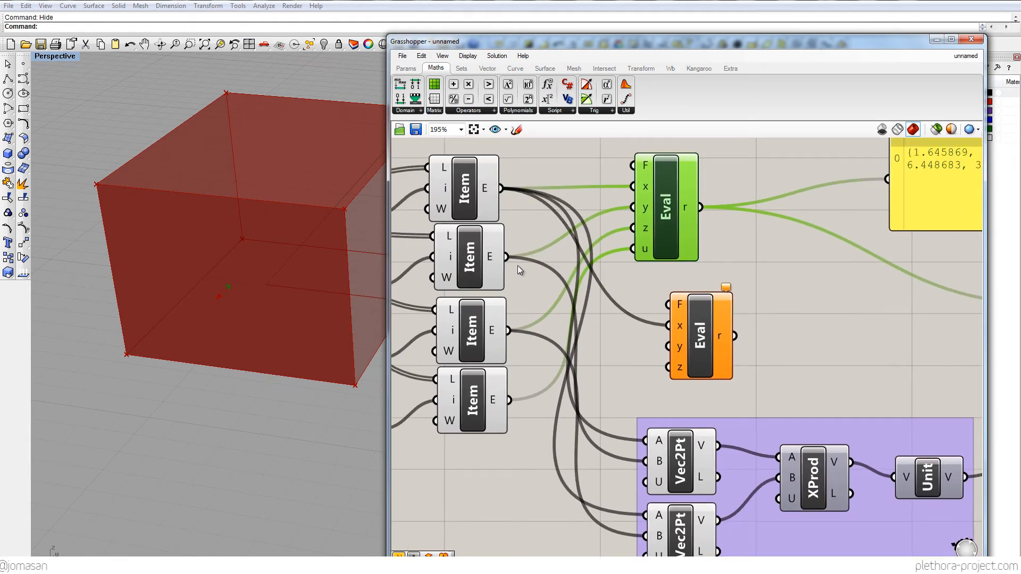
drag(509, 258, 669, 346)
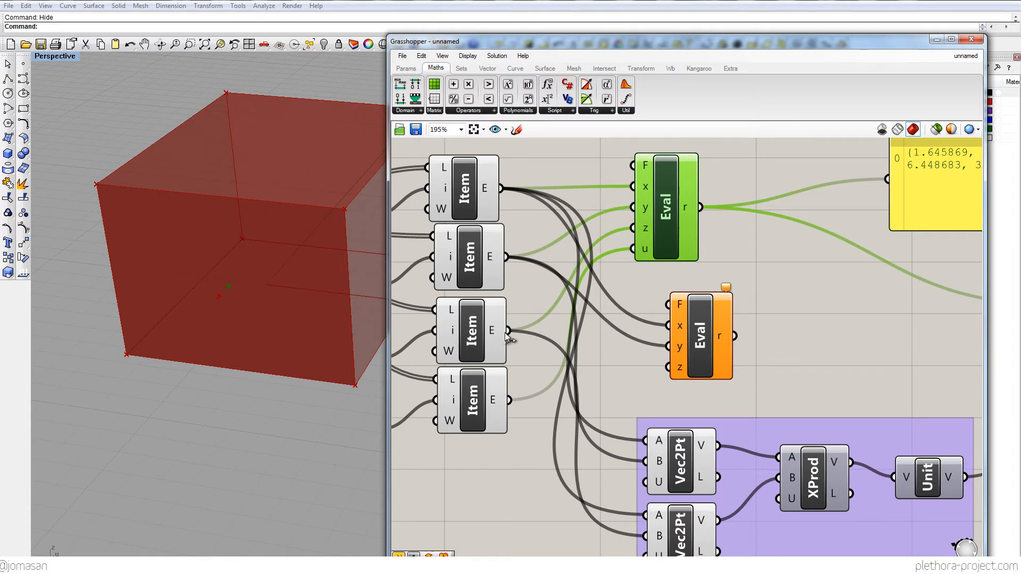
drag(505, 332, 681, 344)
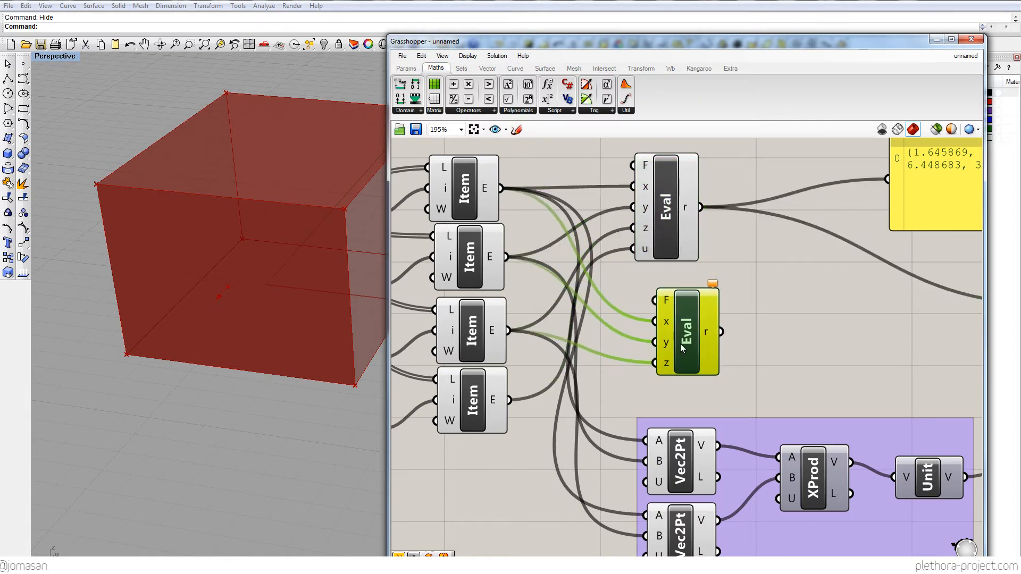
Open the second Evaluate component's expression and enter (x-y) as the first edge vector.
double_click(691, 335)
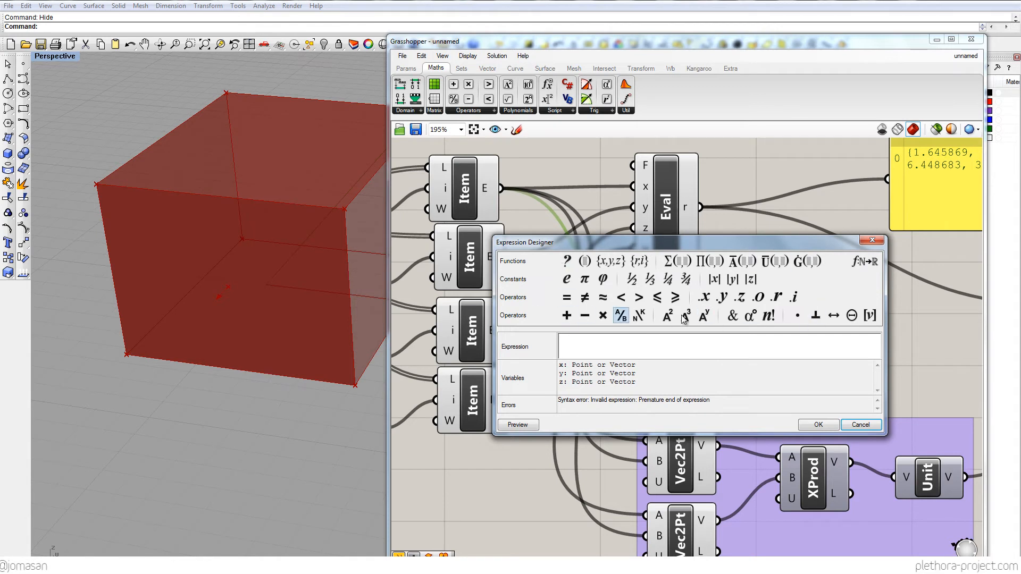
drag(638, 242, 588, 200)
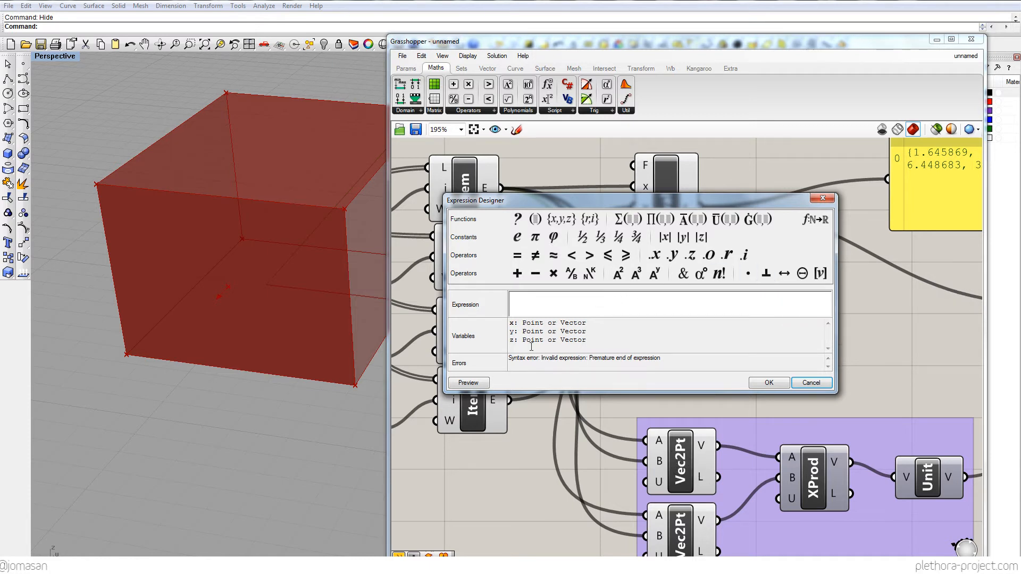
click(536, 306)
text(X)
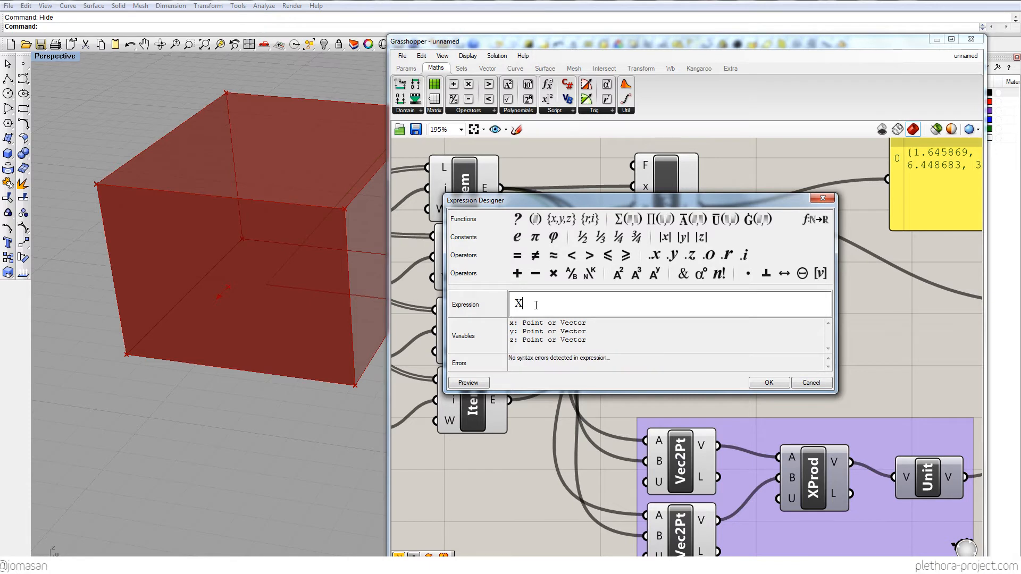
key(BackSpace)
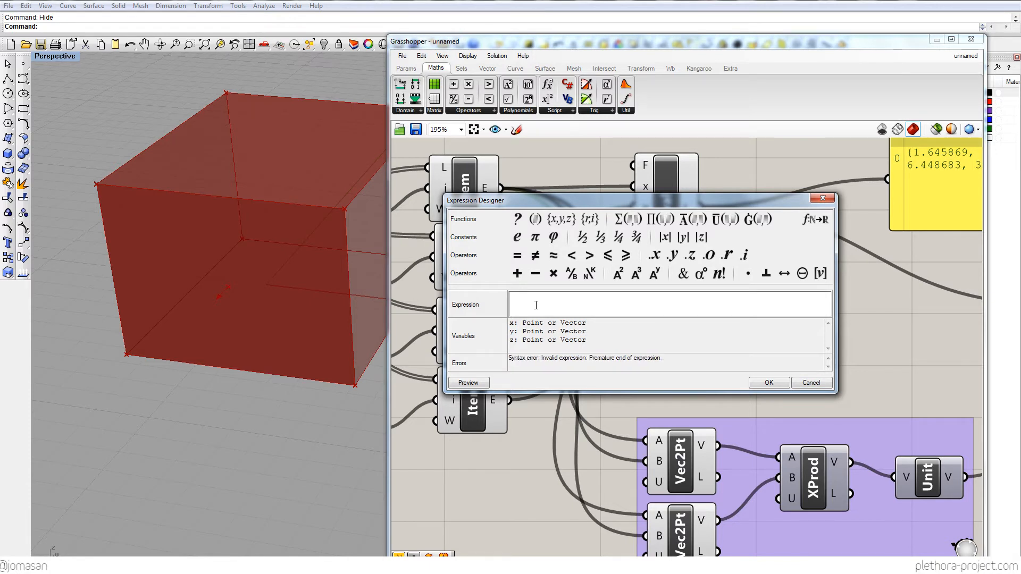
text(C)
key(BackSpace)
text(x-y)
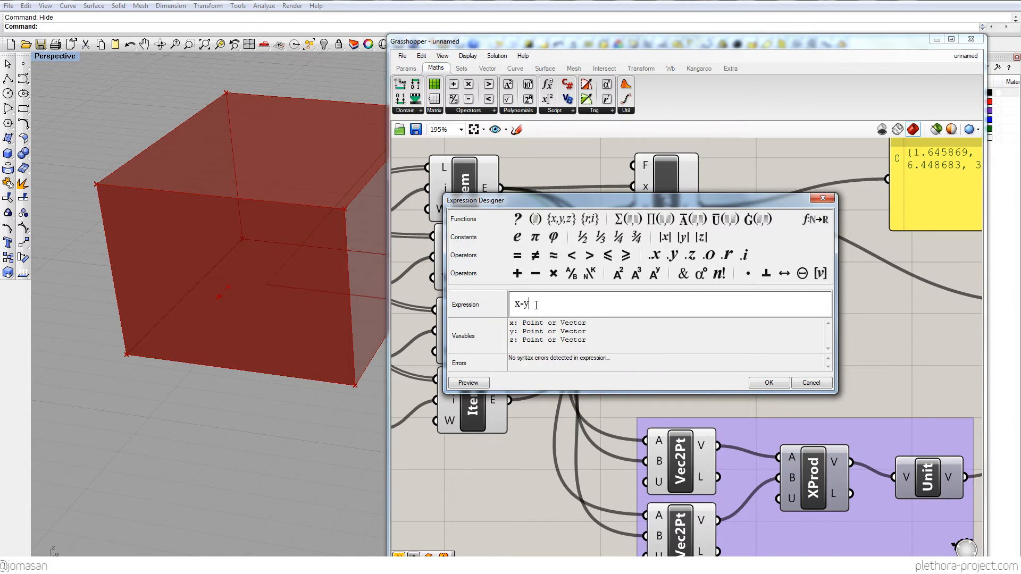
text())
text(()
drag(576, 201, 619, 175)
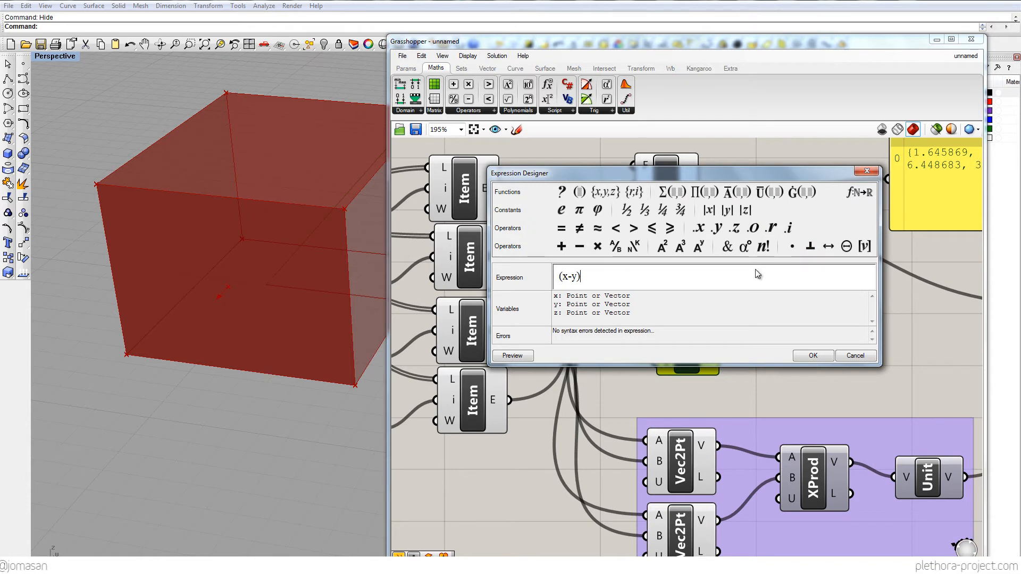
Complete the expression as (x-y)⊥(x-z) with the cross product operator and accept it.
click(810, 246)
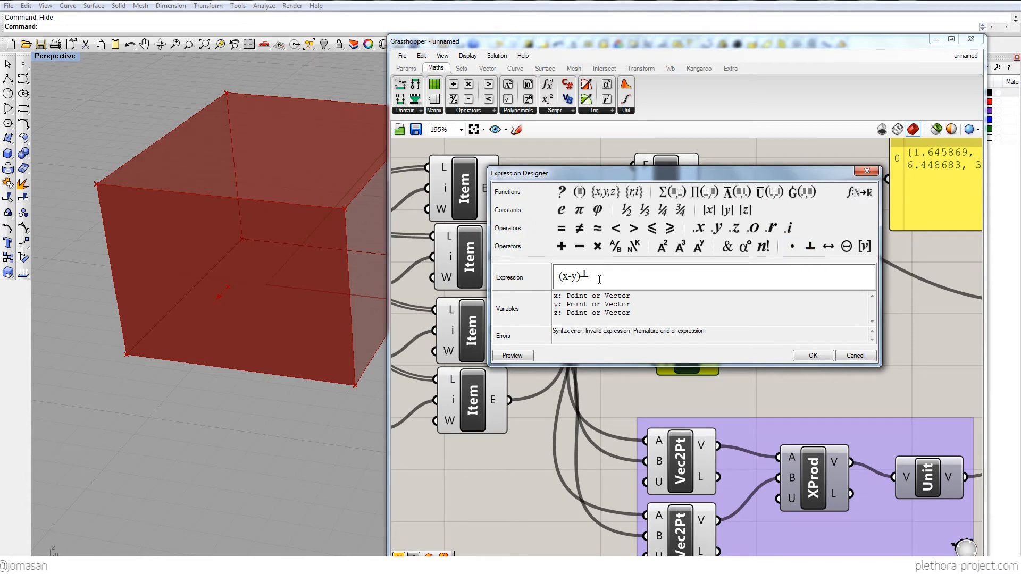
text(()
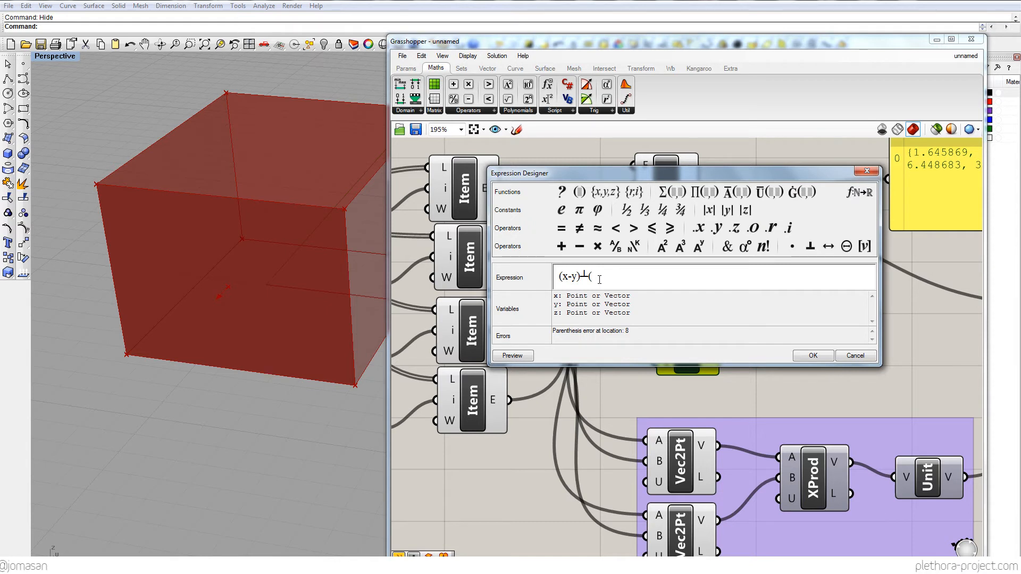
text(x-z))
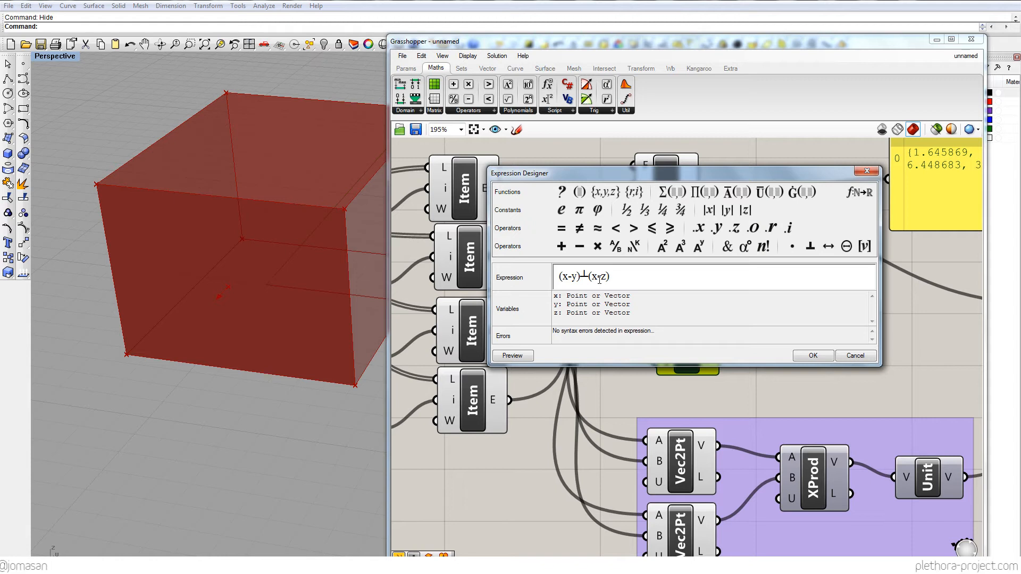
click(813, 356)
Connect the second Evaluate result to the Vector Display's V input in place of the Unit Vector output.
right_drag(706, 365, 633, 367)
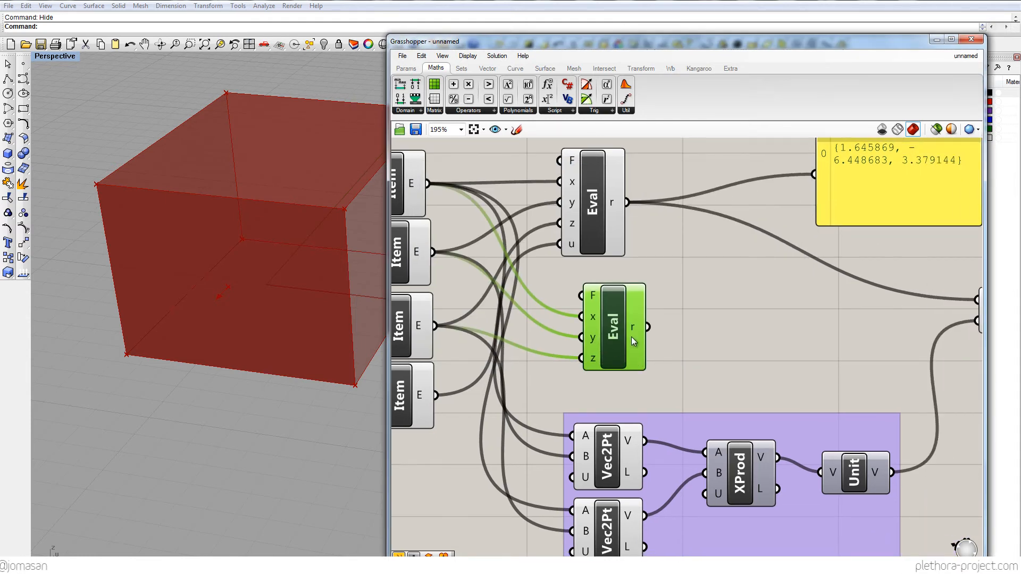
right_drag(223, 326, 170, 330)
right_drag(720, 354, 599, 340)
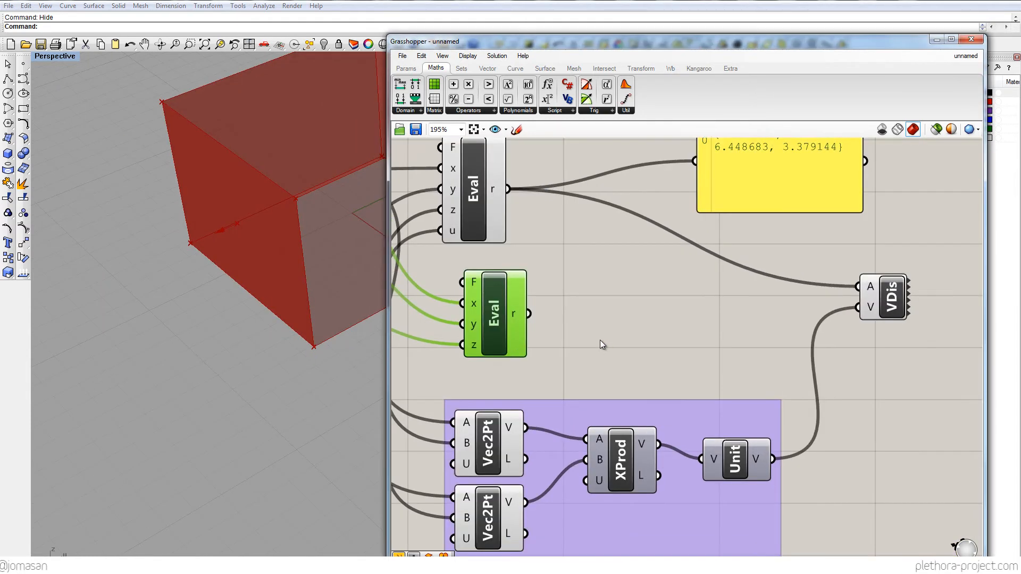
scroll(606, 340, down, 2)
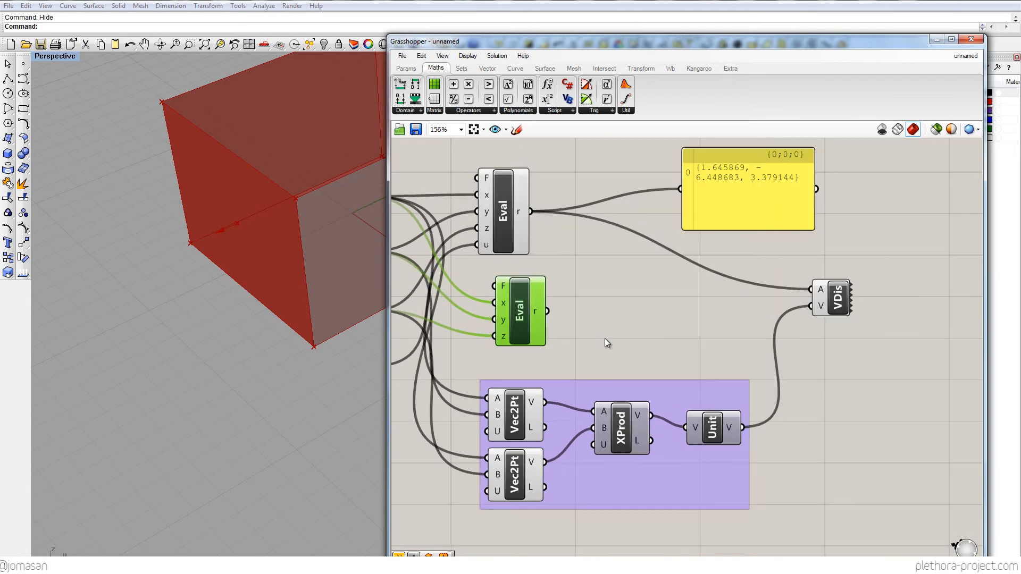
drag(549, 311, 810, 306)
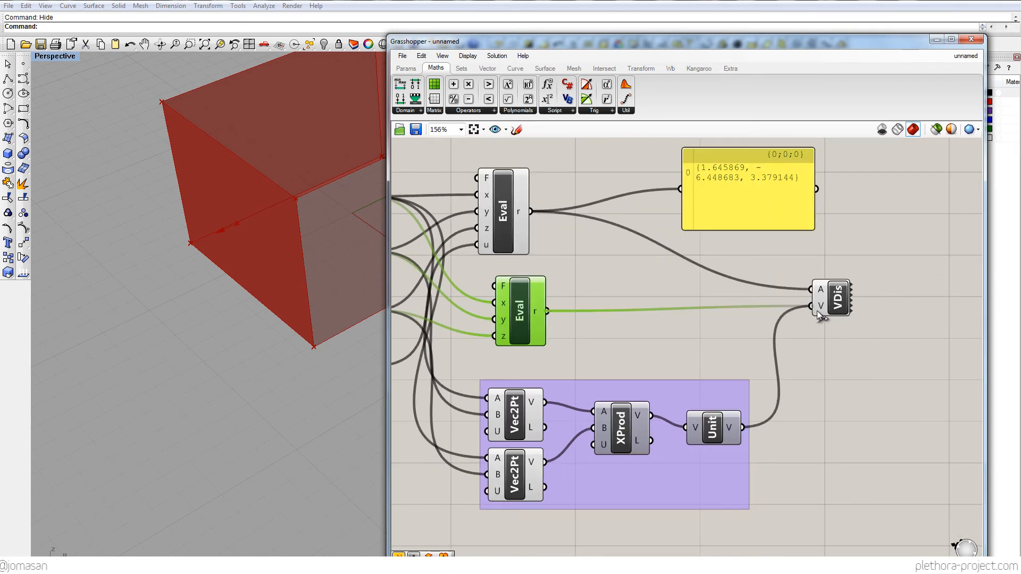
Examine the length and direction of the displayed normal arrow relative to the box face.
scroll(340, 286, down, 8)
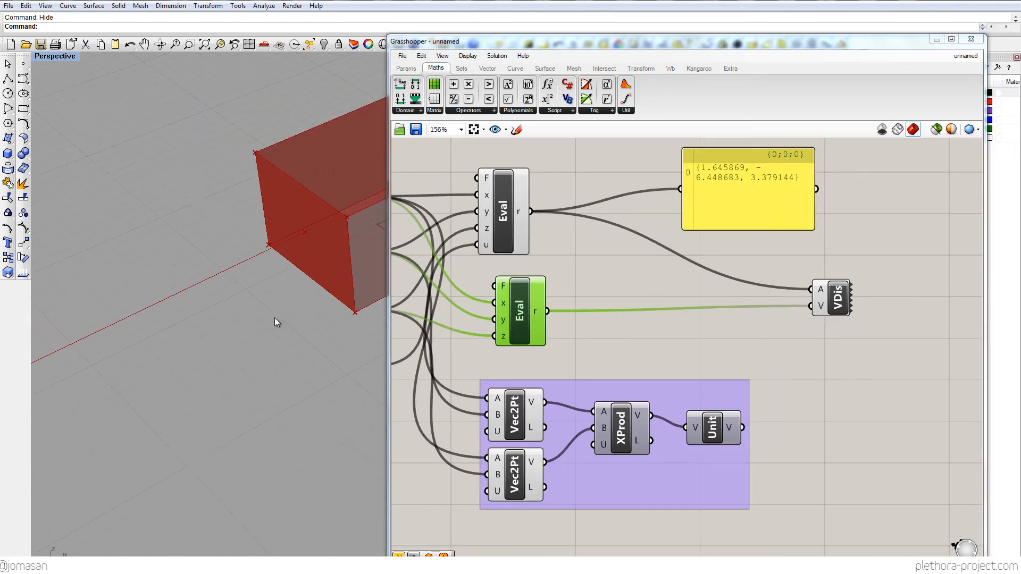
scroll(218, 336, up, 5)
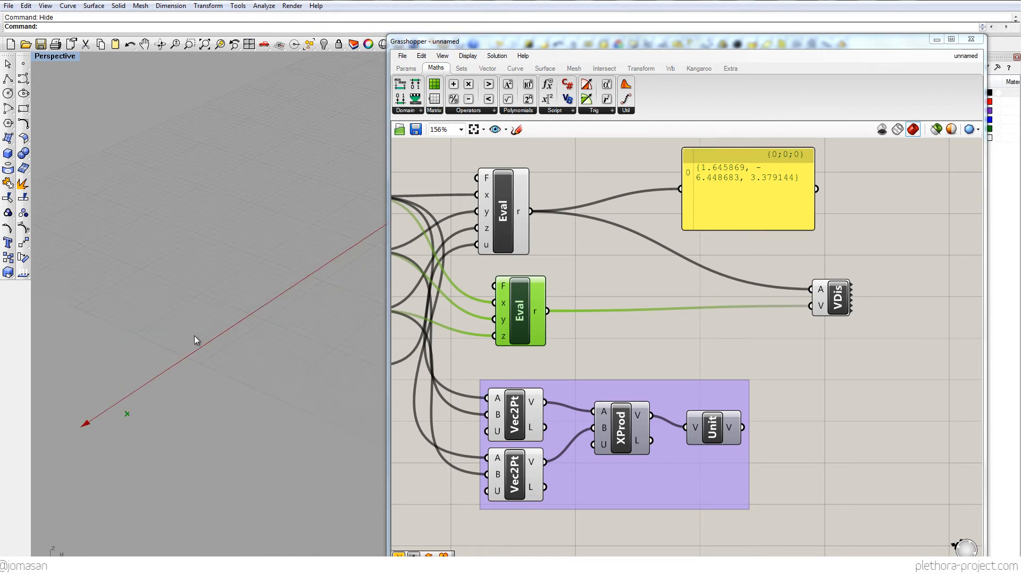
scroll(193, 340, down, 2)
right_drag(555, 329, 569, 331)
shift+right_drag(250, 334, 219, 359)
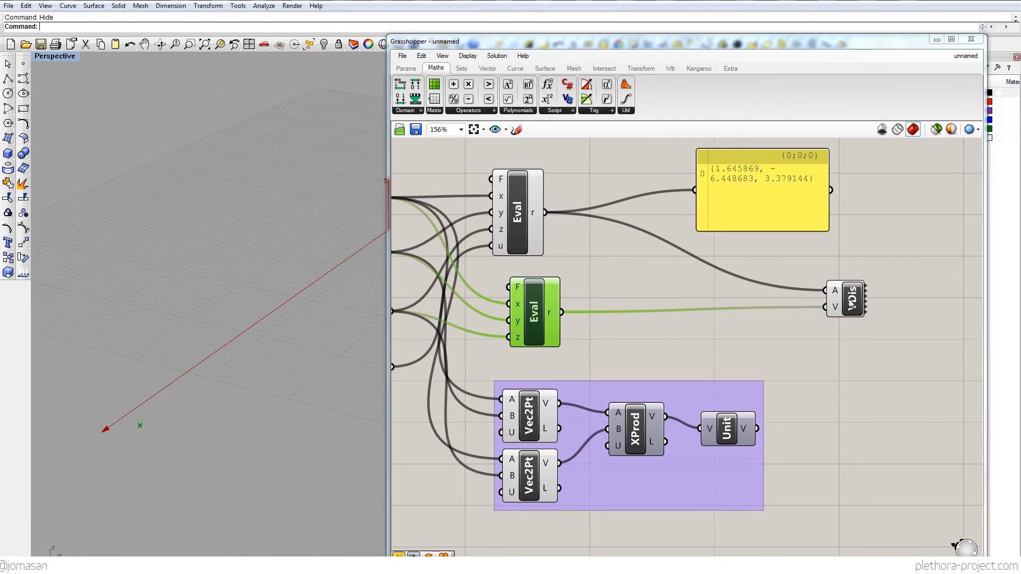
click(850, 299)
shift+right_drag(292, 324, 245, 345)
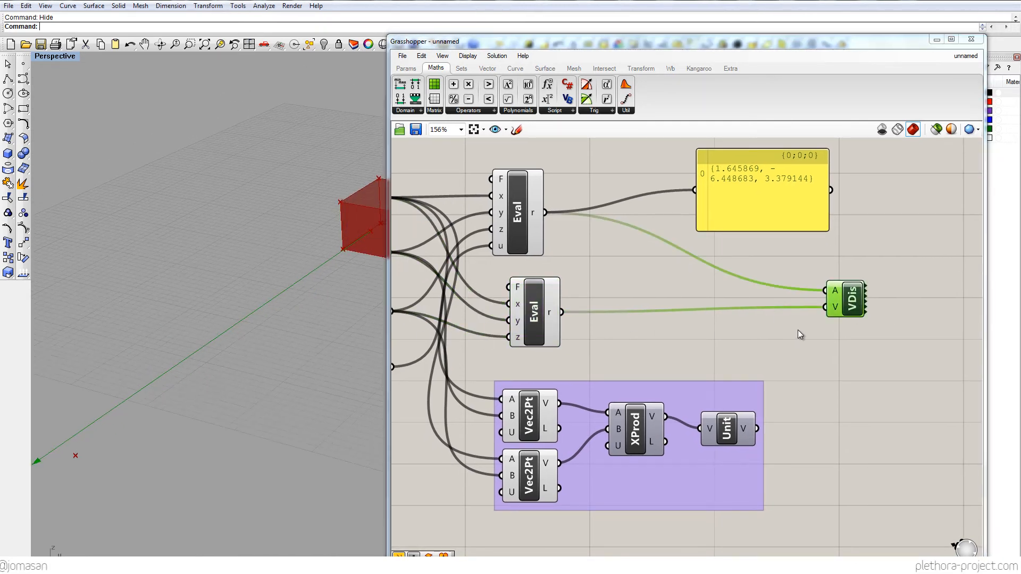
click(526, 319)
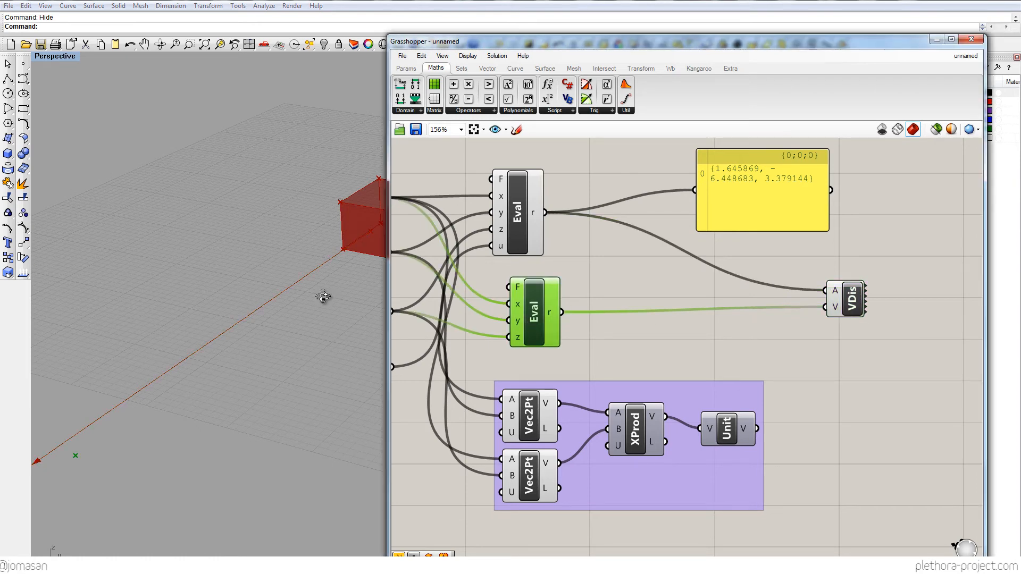
right_drag(323, 297, 276, 297)
scroll(350, 260, up, 8)
Review the cross product operator in the second Evaluate component's expression against the grouped vector components.
click(529, 307)
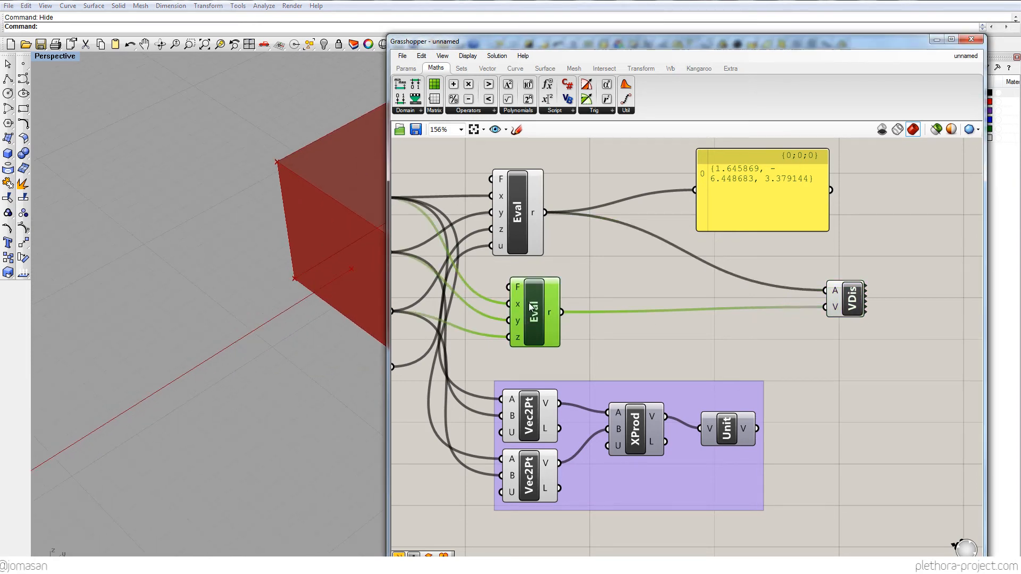
double_click(531, 307)
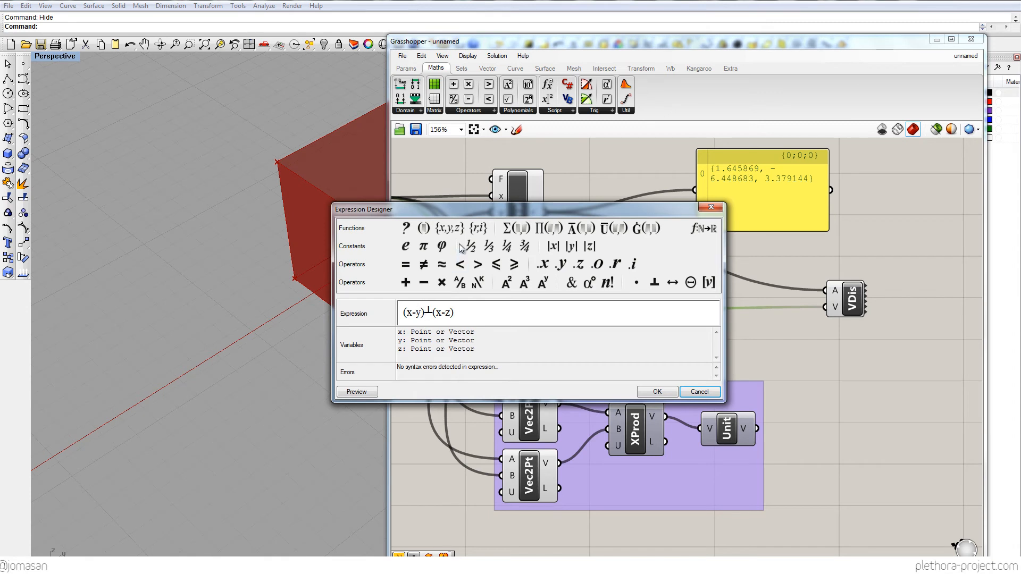
drag(475, 209, 493, 127)
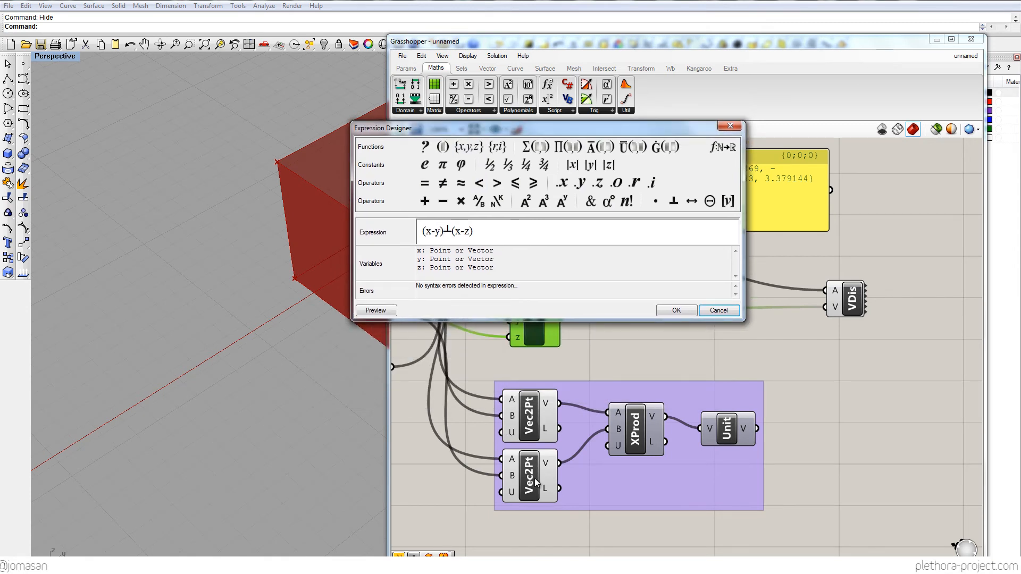
double_click(448, 231)
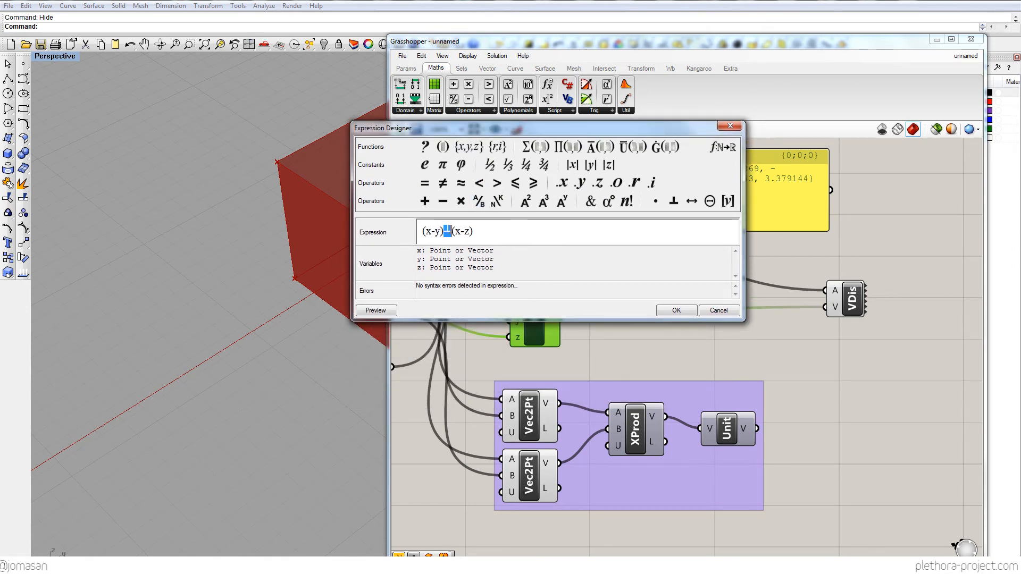
click(684, 313)
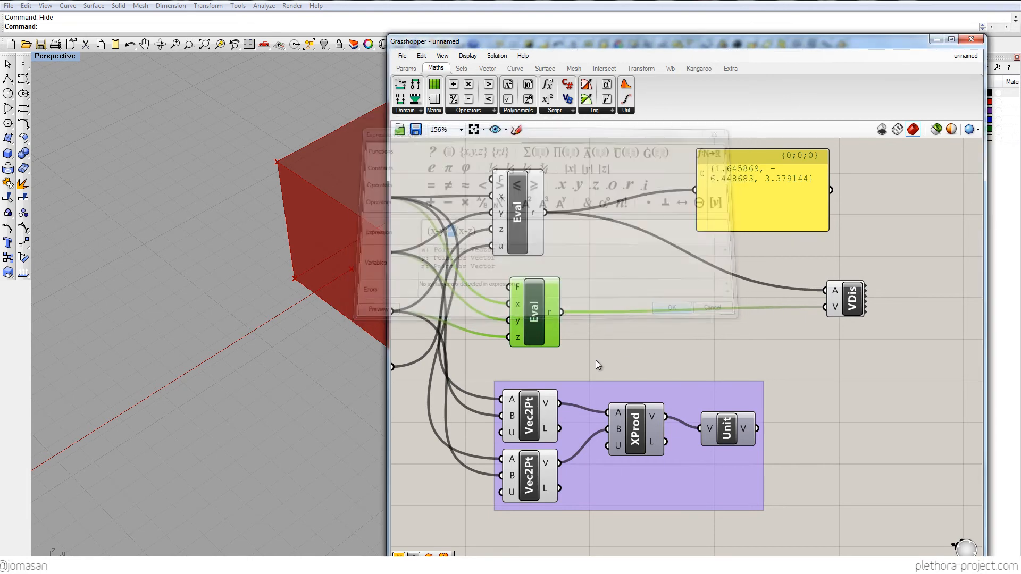
scroll(549, 346, up, 5)
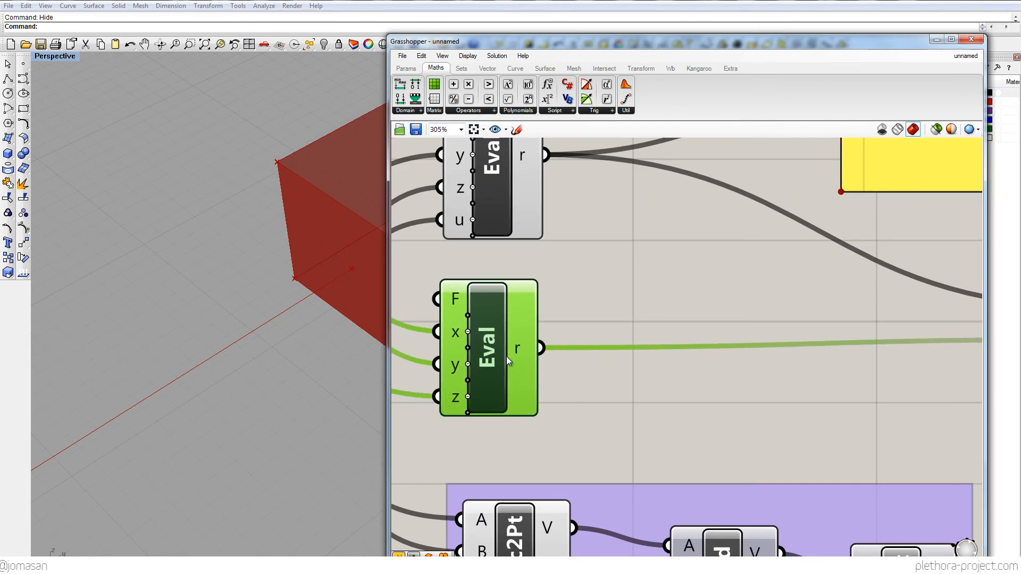
scroll(510, 359, down, 3)
Unitize the second Evaluate component's result by enclosing its expression in square brackets: [(x-y)⊥(x-z)].
double_click(512, 362)
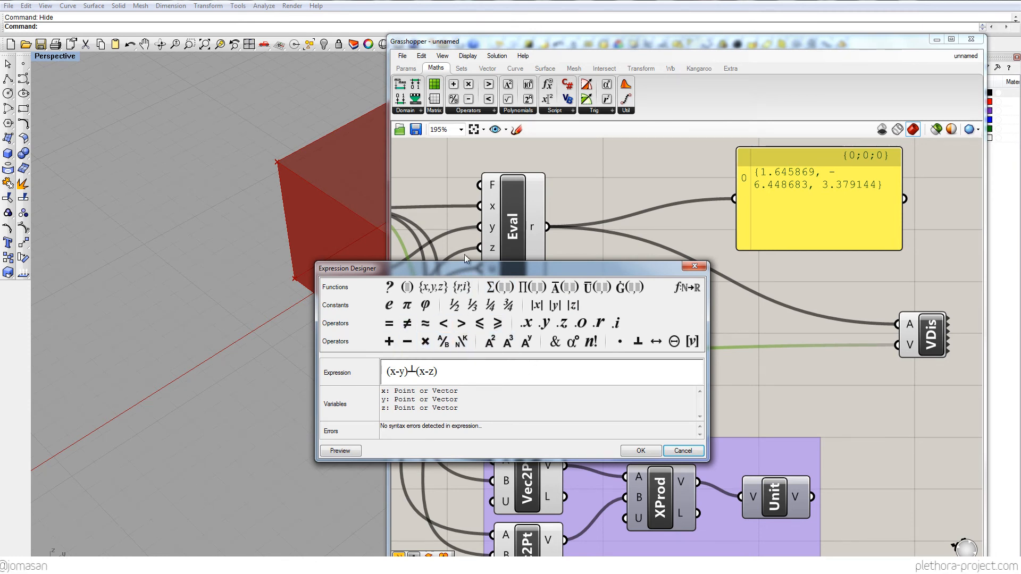
drag(466, 267, 468, 222)
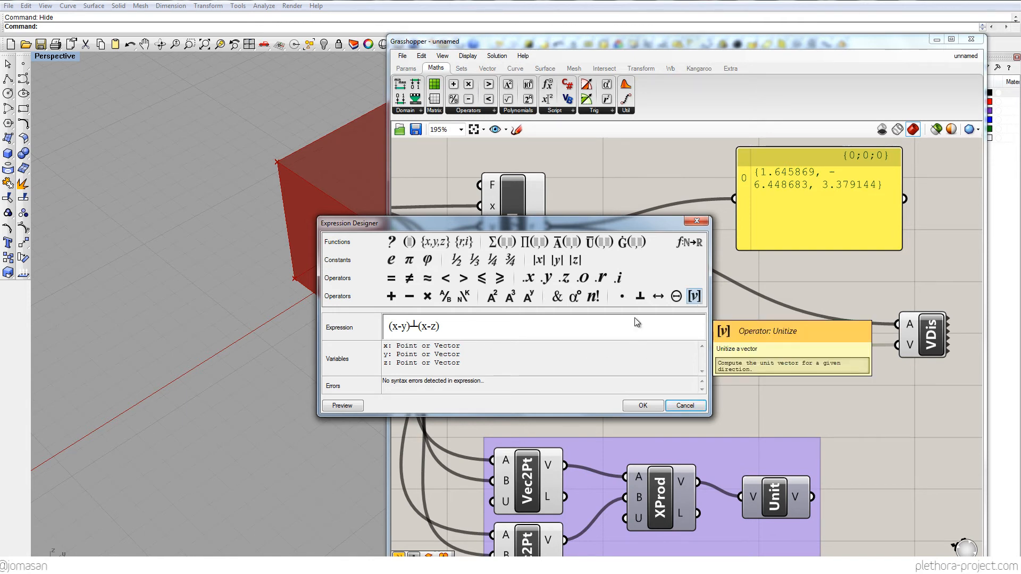
text(])
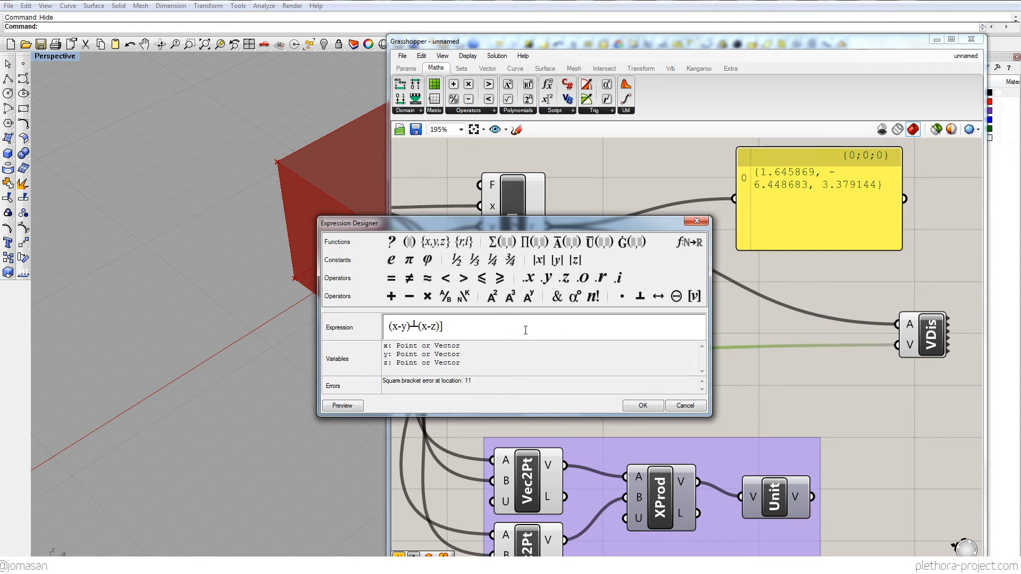
key(Home)
text([)
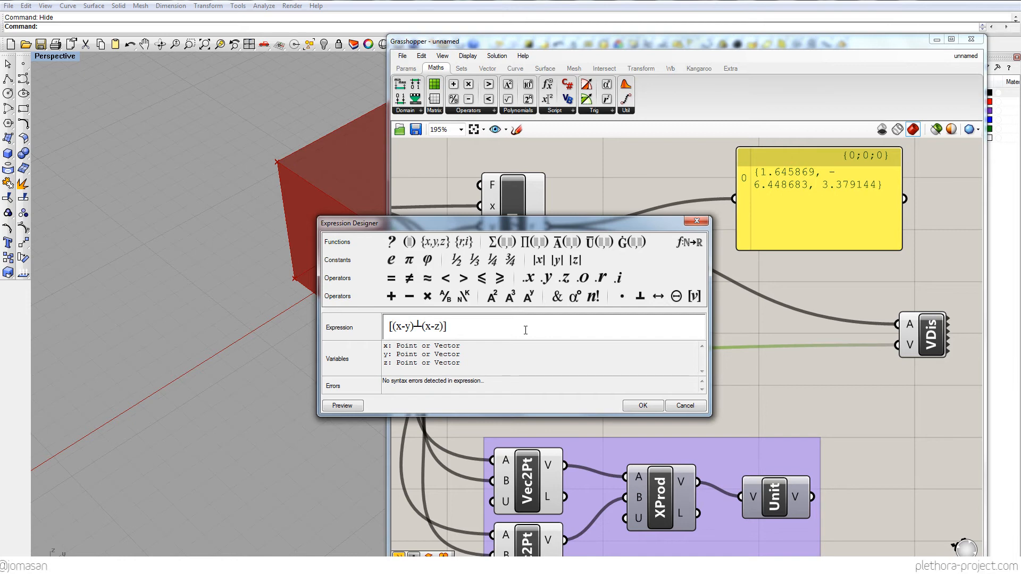
click(643, 405)
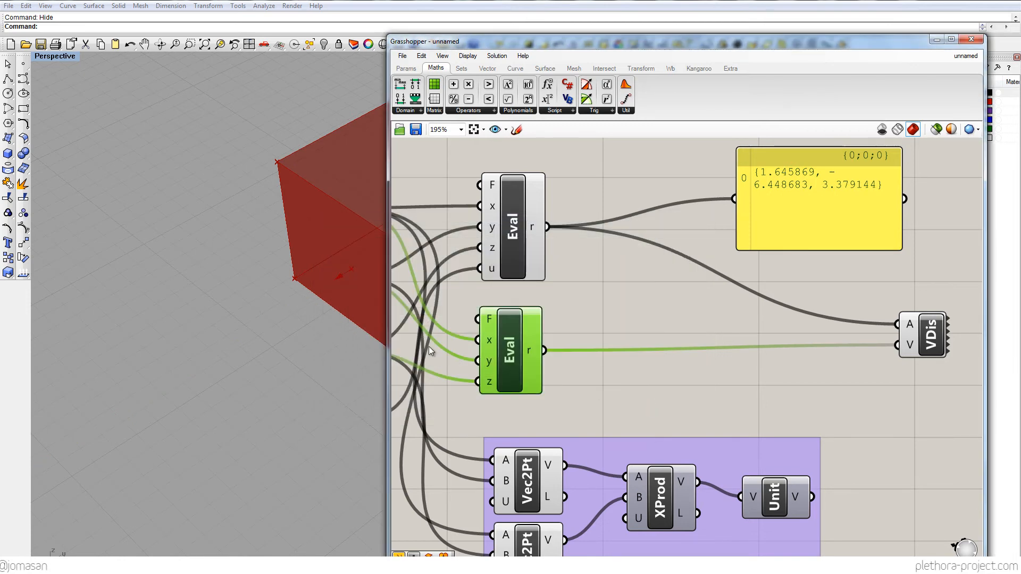
Move the Vector Display component closer to the second Evaluate component and compare them with the grouped vector components.
drag(930, 340, 751, 334)
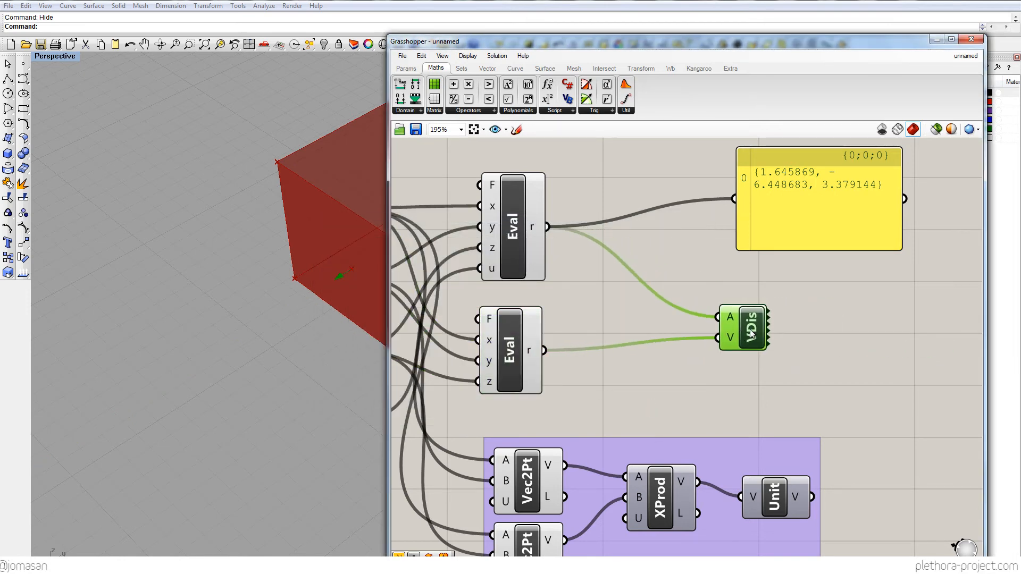
click(538, 303)
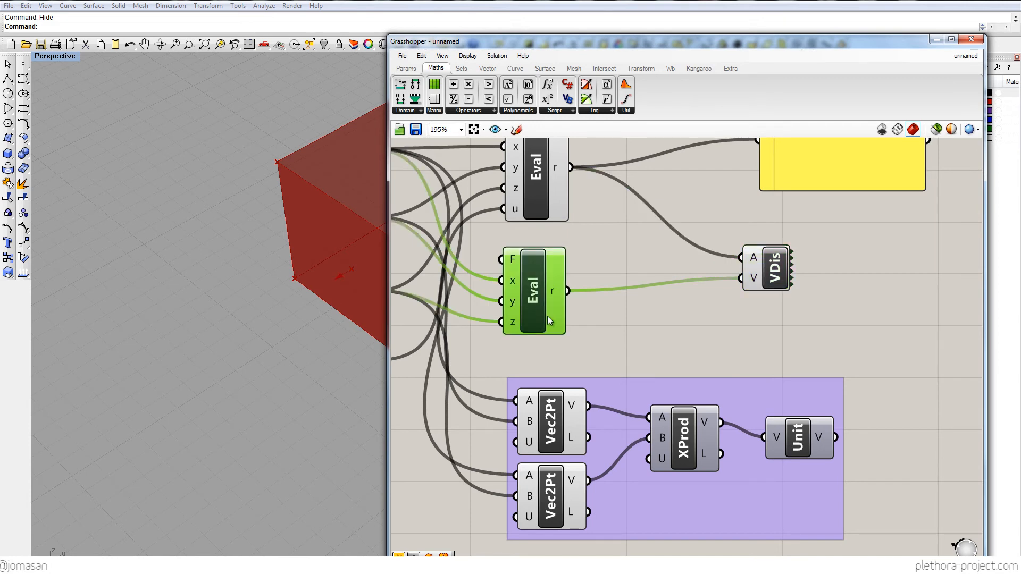
drag(480, 355, 901, 556)
click(547, 300)
click(761, 267)
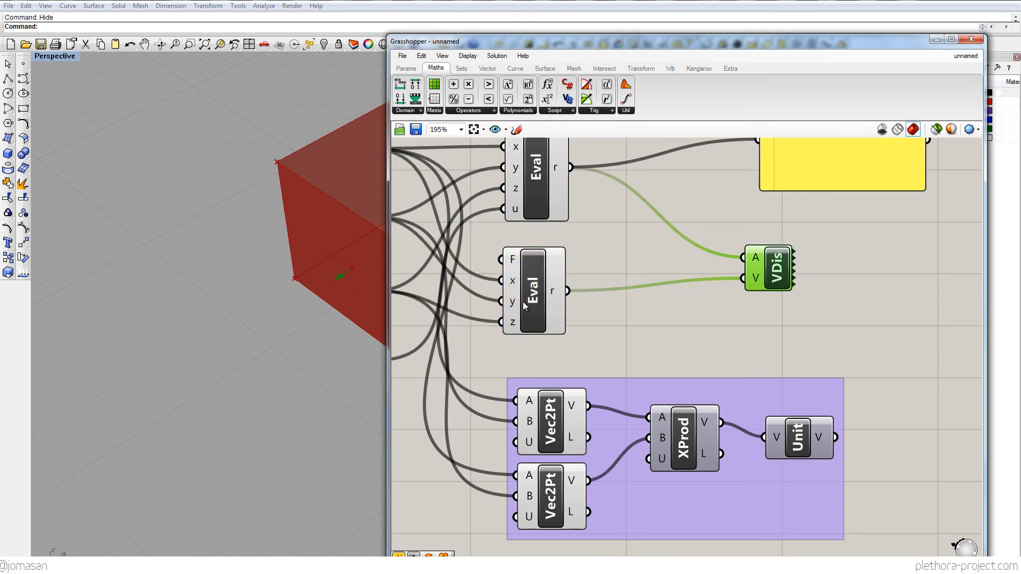
Review the unitized cross product expression in the second Evaluate component against the grouped vector components.
double_click(536, 295)
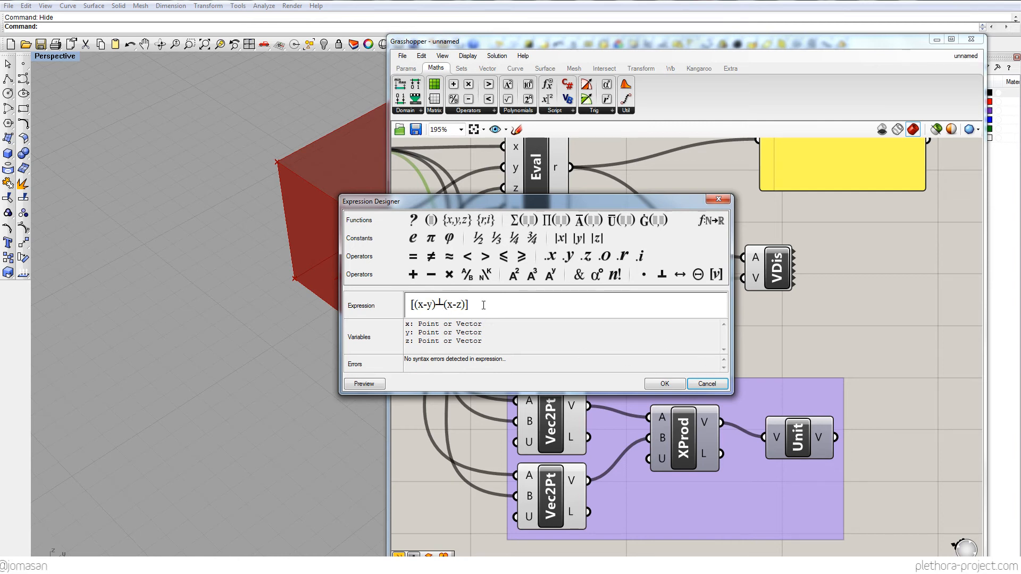
drag(482, 305, 392, 301)
click(503, 310)
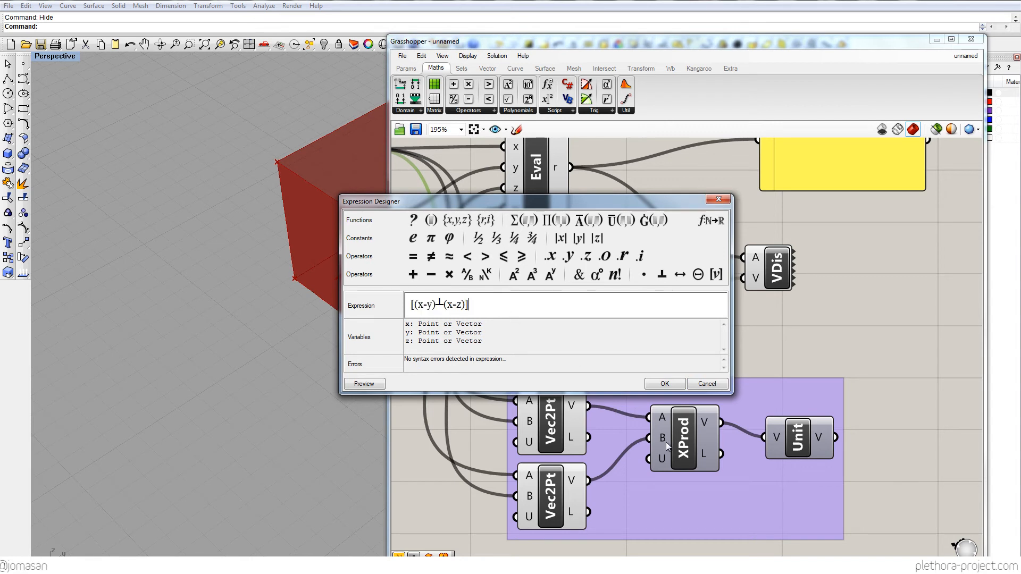
click(665, 384)
scroll(598, 360, down, 3)
scroll(580, 328, up, 1)
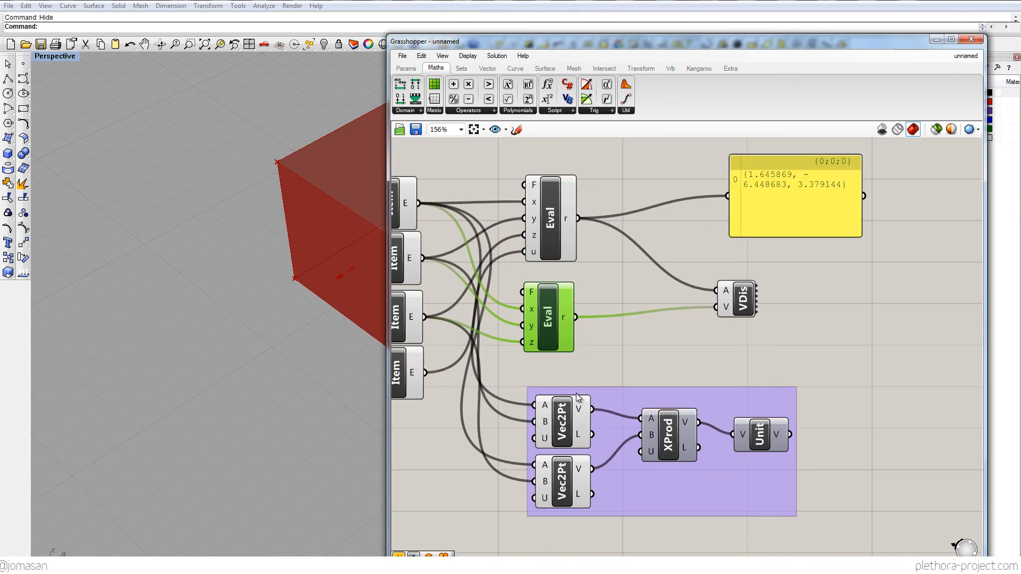
Delete the purple group with its two Vector 2Pt, Cross Product and Unit Vector components.
right_drag(313, 307, 250, 261)
scroll(250, 261, down, 4)
scroll(258, 237, up, 2)
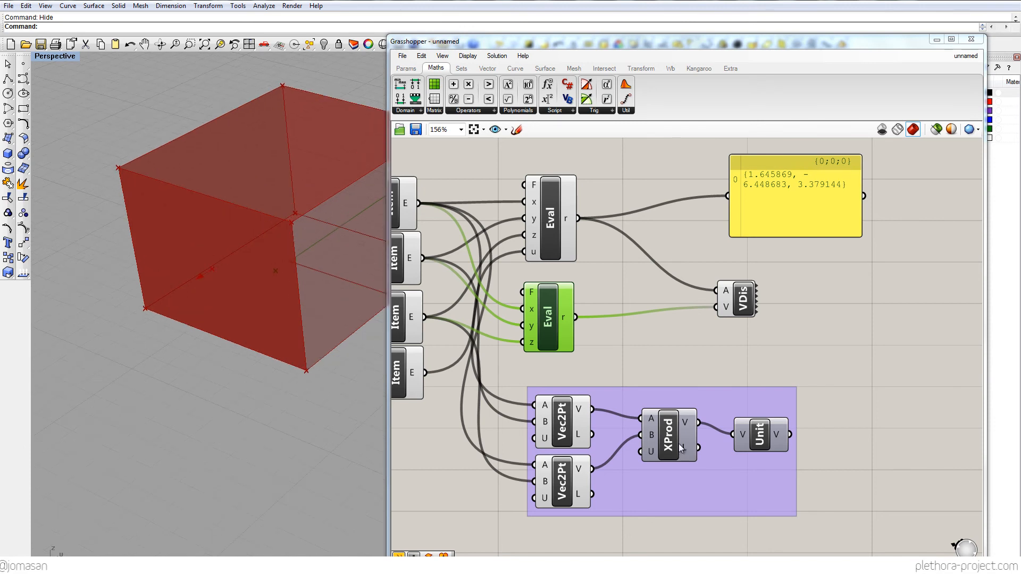
drag(520, 371, 861, 534)
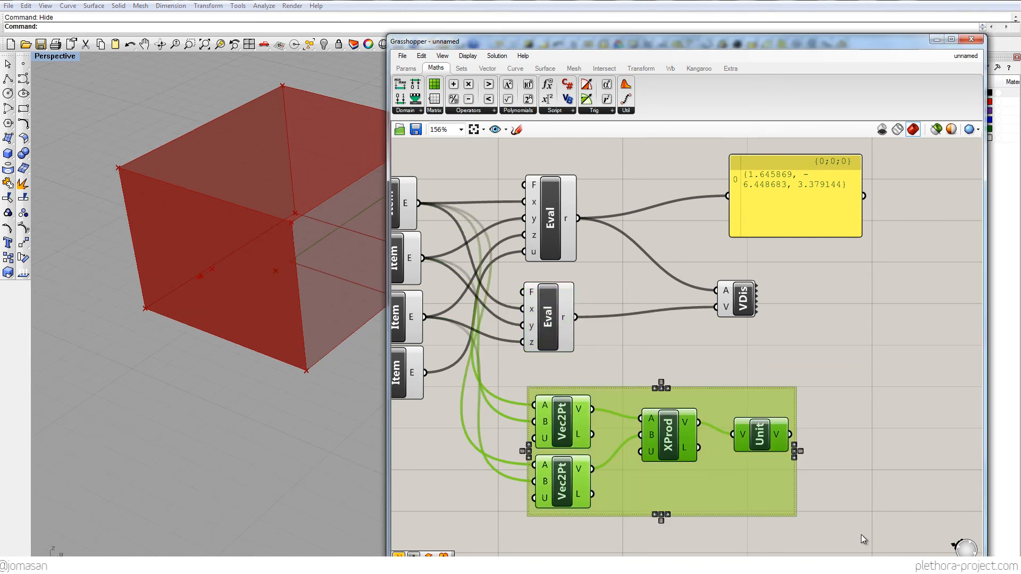
key(Delete)
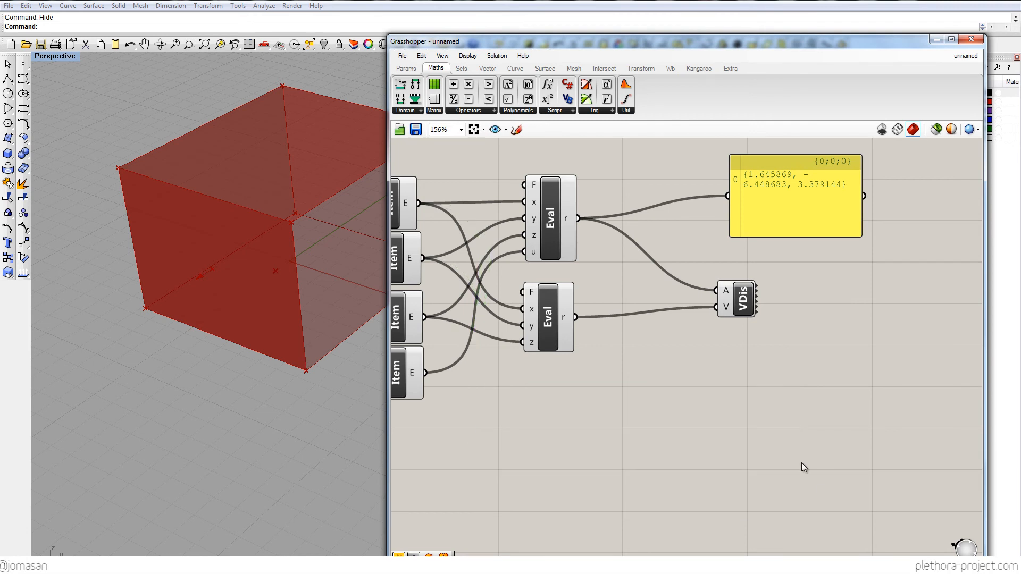
Select the Vector Display component to highlight its normal arrow on the box face.
right_drag(684, 322, 760, 410)
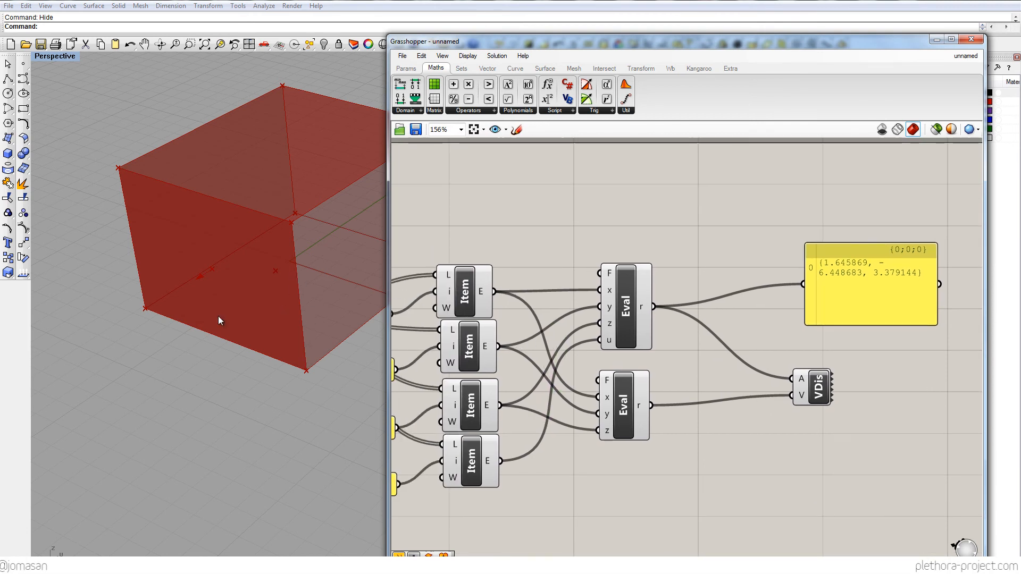
right_drag(219, 317, 243, 355)
right_drag(663, 406, 714, 348)
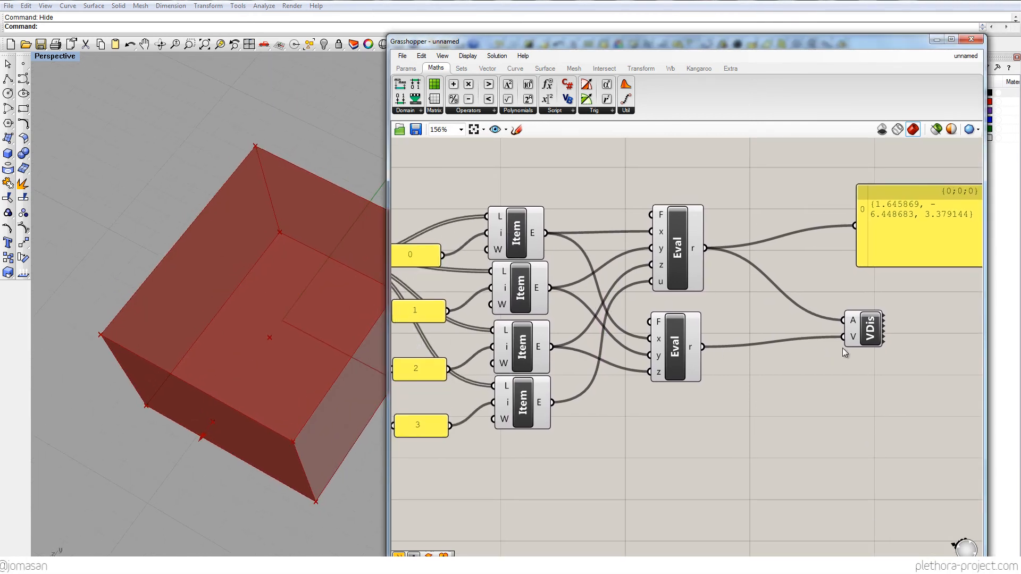
click(866, 329)
right_drag(498, 341, 614, 378)
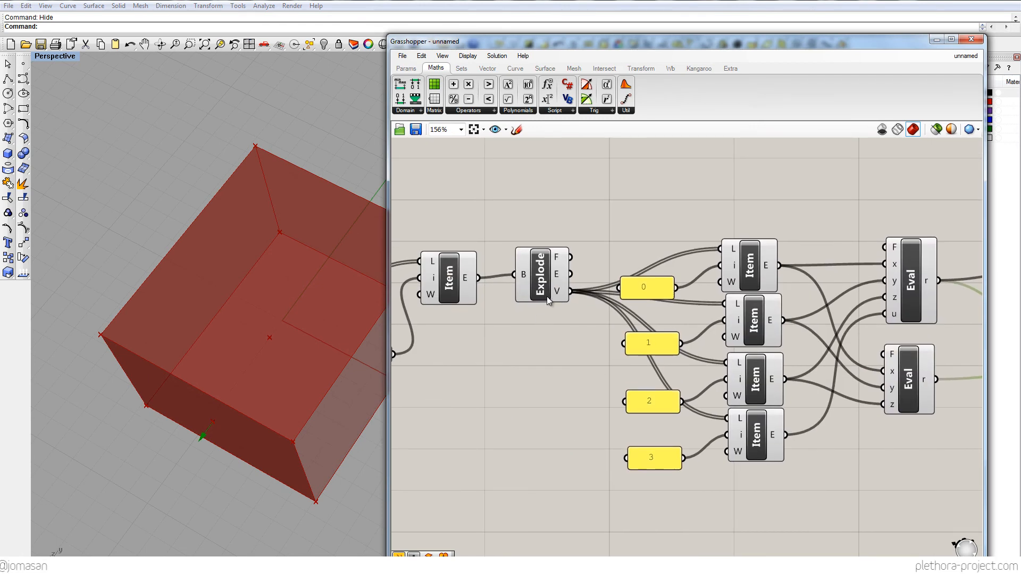
Set the face index slider feeding the first List Item component to 4.
right_drag(571, 306, 636, 302)
right_drag(255, 341, 525, 375)
scroll(184, 309, down, 1)
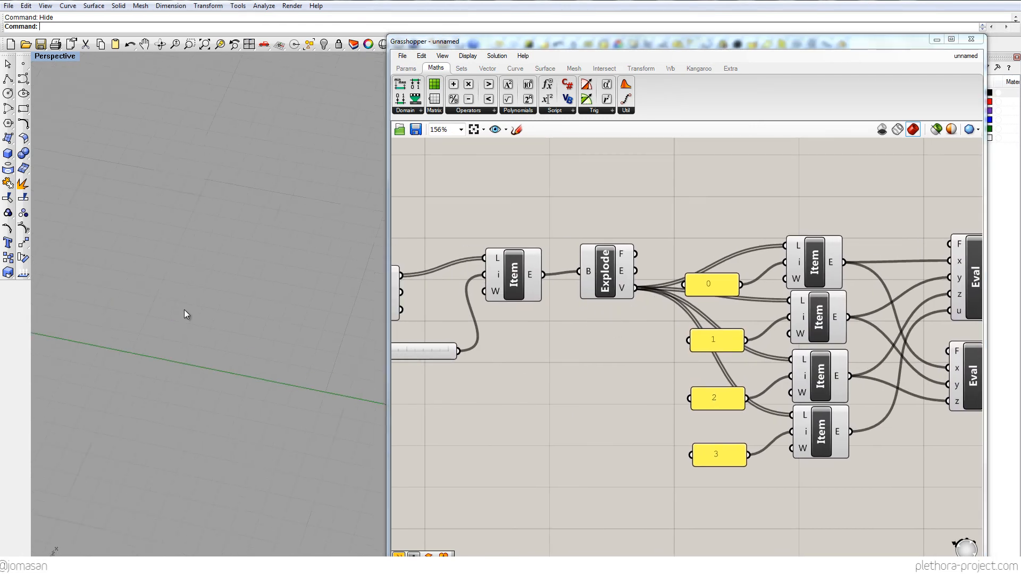
mouse_move(184, 309)
right_down()
mouse_move(228, 337)
mouse_move(182, 298)
right_up()
right_drag(500, 351, 639, 360)
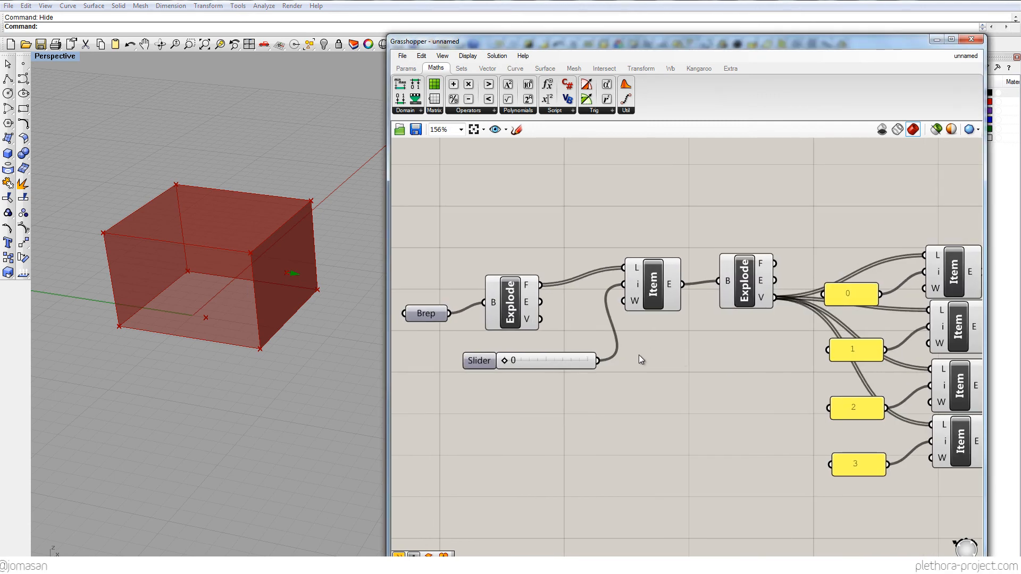
drag(504, 360, 571, 363)
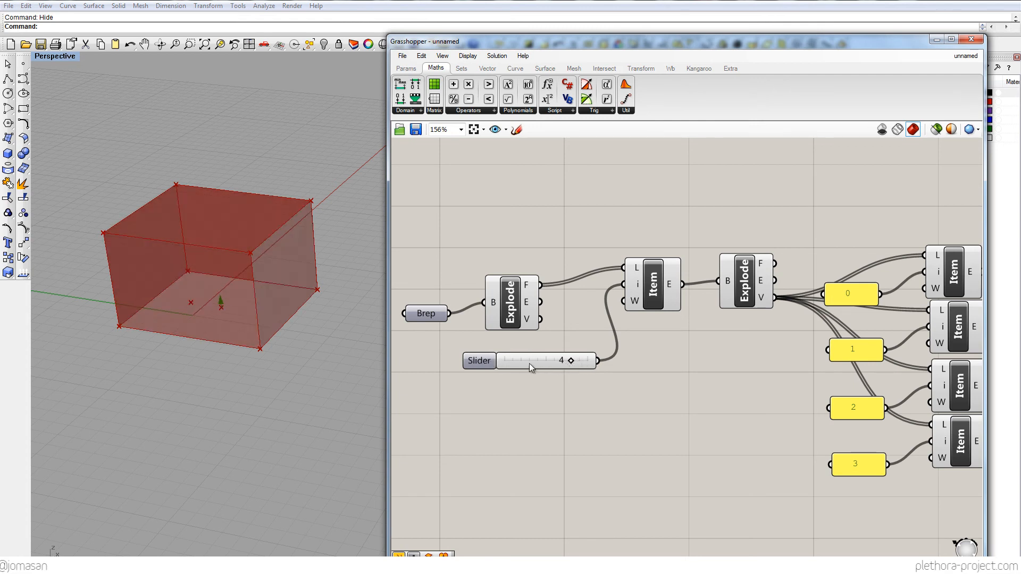
Raise the face index slider to its maximum and check the center point panel and Vector Display component.
mouse_move(232, 325)
right_down()
mouse_move(201, 369)
mouse_move(269, 315)
mouse_move(271, 298)
mouse_move(290, 308)
mouse_move(225, 326)
mouse_move(237, 319)
mouse_move(211, 339)
mouse_move(229, 327)
right_up()
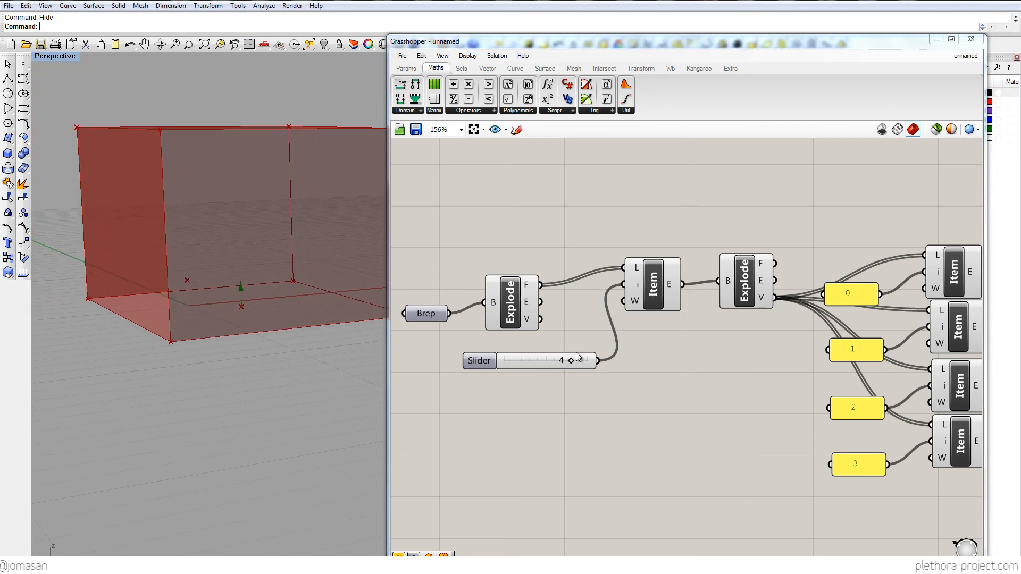
drag(572, 363, 620, 362)
shift+right_drag(253, 313, 273, 342)
scroll(216, 341, down, 4)
right_drag(775, 371, 562, 352)
scroll(562, 353, down, 2)
right_drag(935, 332, 761, 326)
scroll(761, 326, up, 4)
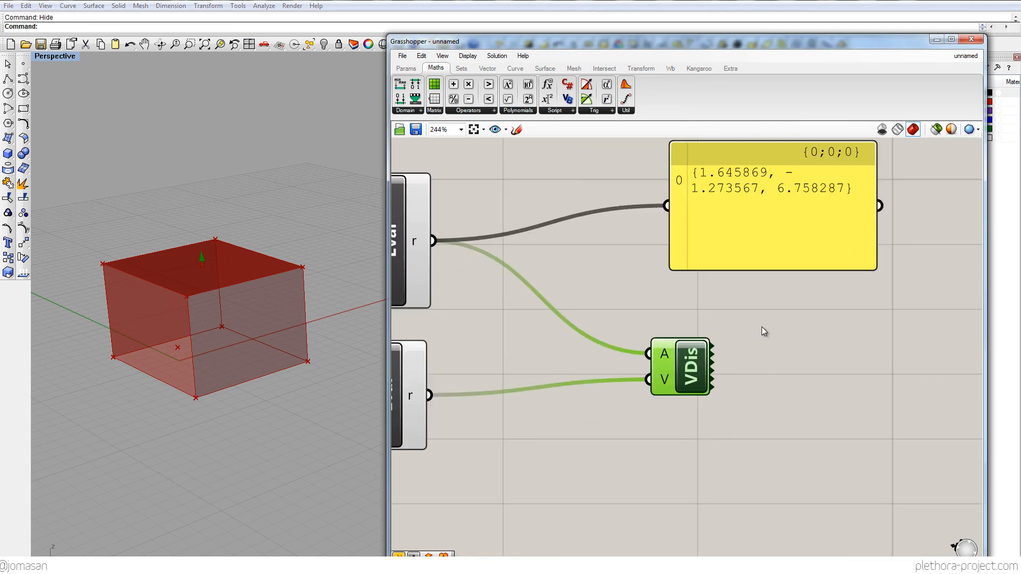
Review the second Evaluate component's expression and examine the resulting normal arrow on the box's top face.
right_drag(548, 359, 755, 336)
double_click(600, 367)
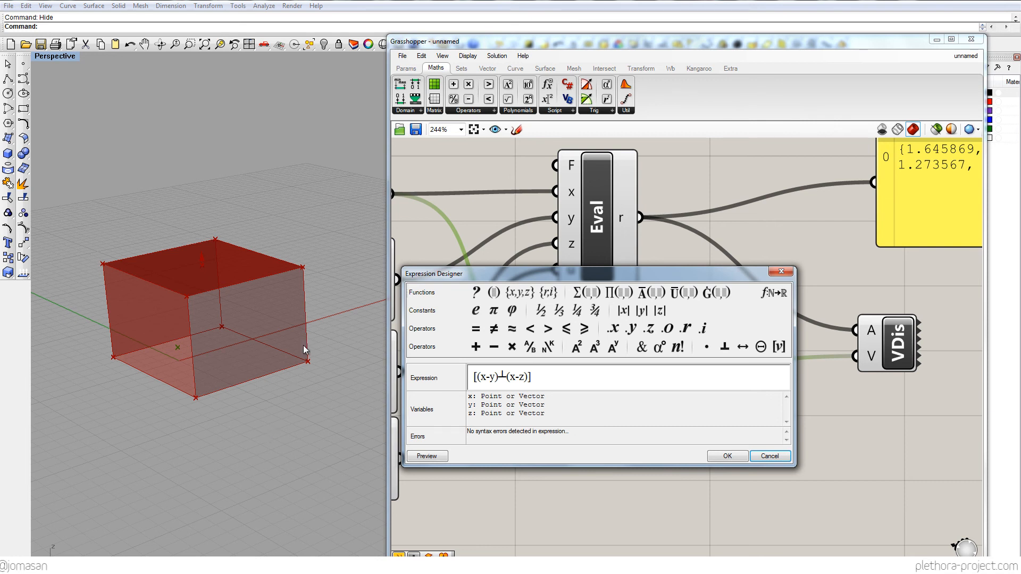
click(727, 456)
right_drag(607, 384, 611, 412)
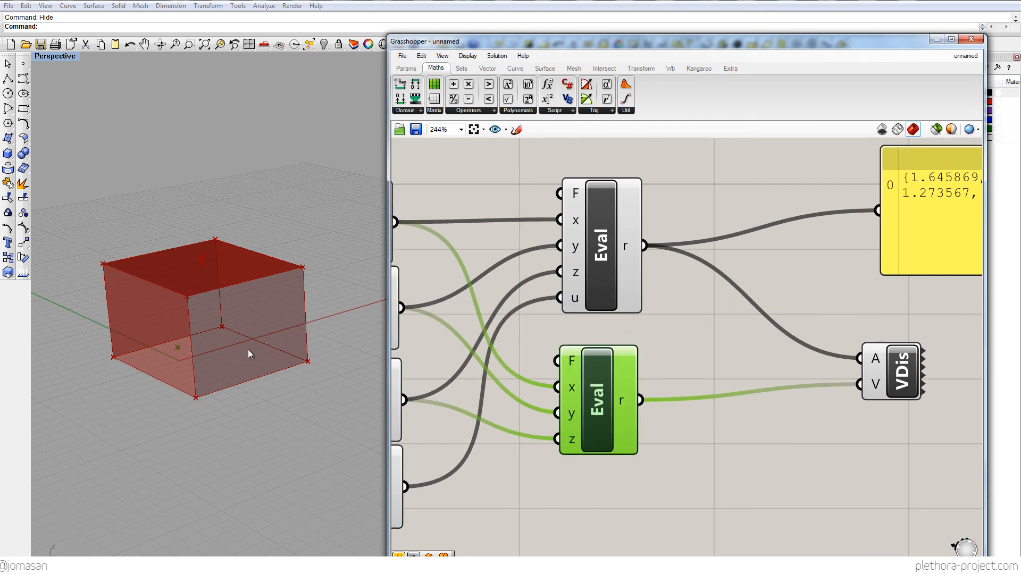
scroll(223, 339, up, 6)
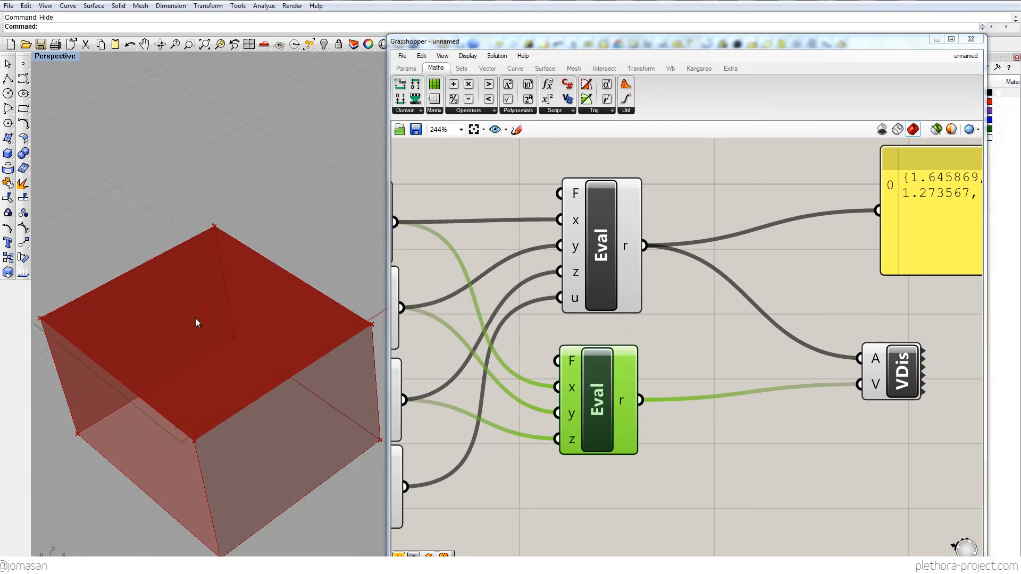
right_drag(210, 280, 268, 232)
scroll(310, 209, down, 7)
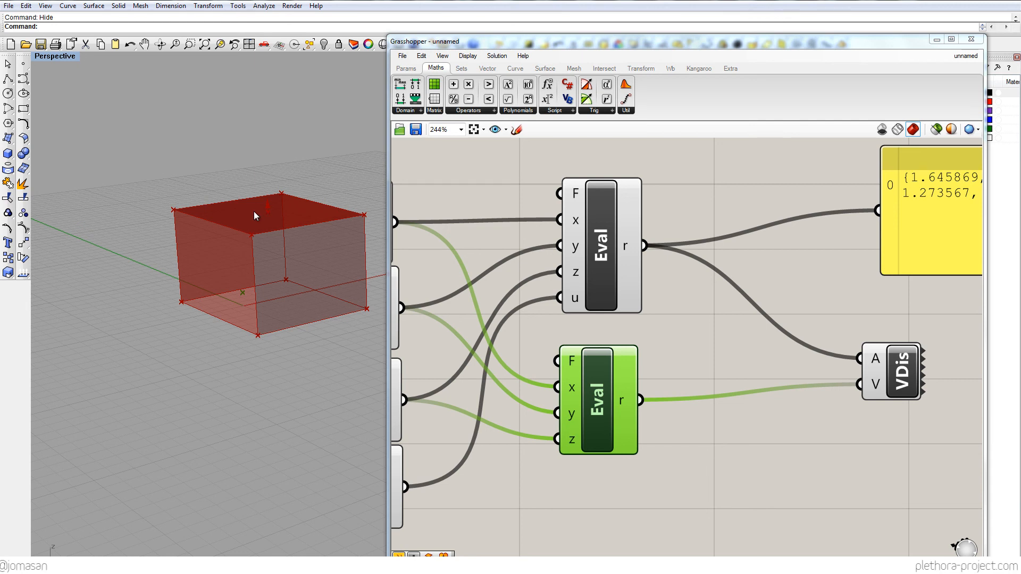
scroll(273, 213, up, 5)
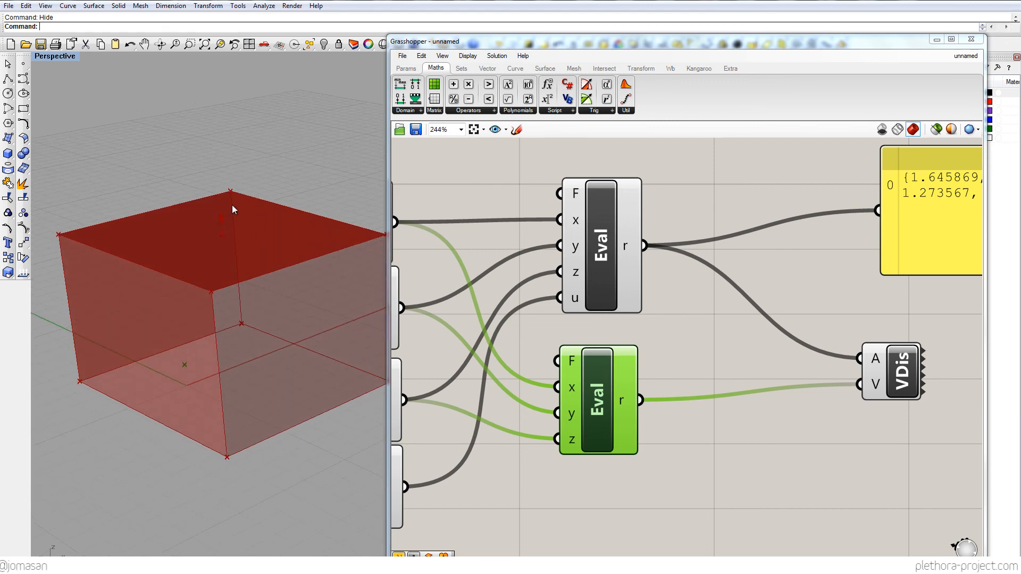
scroll(230, 227, down, 5)
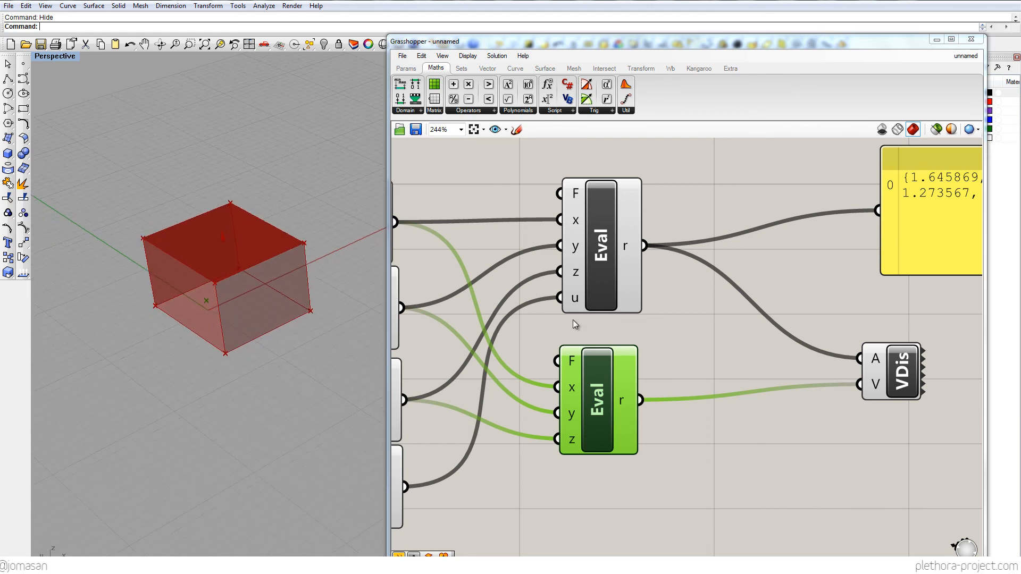
Look over the whole definition and recheck the second Evaluate component's unit normal expression.
right_drag(577, 325, 616, 303)
scroll(699, 291, down, 4)
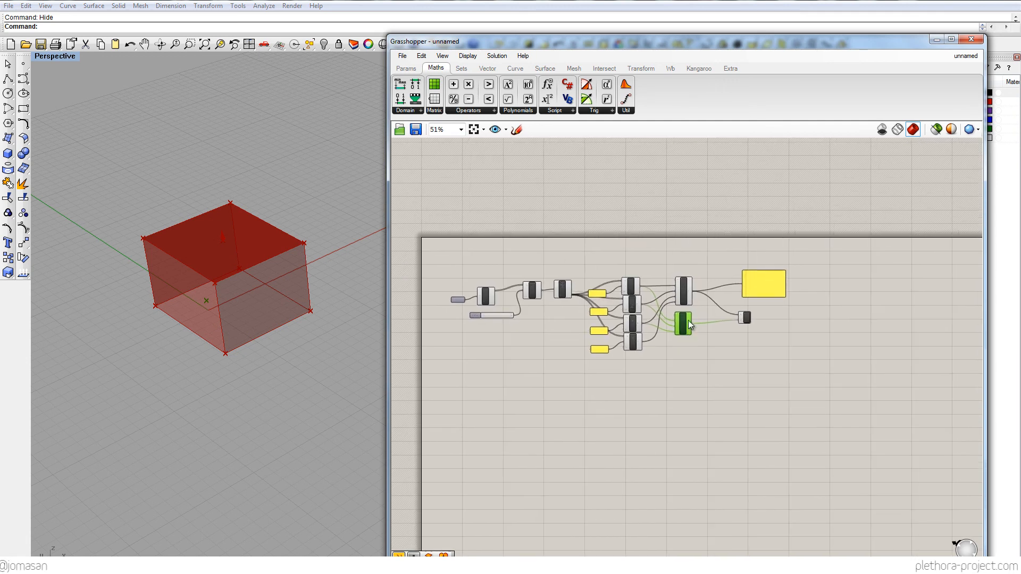
scroll(671, 335, up, 4)
double_click(671, 335)
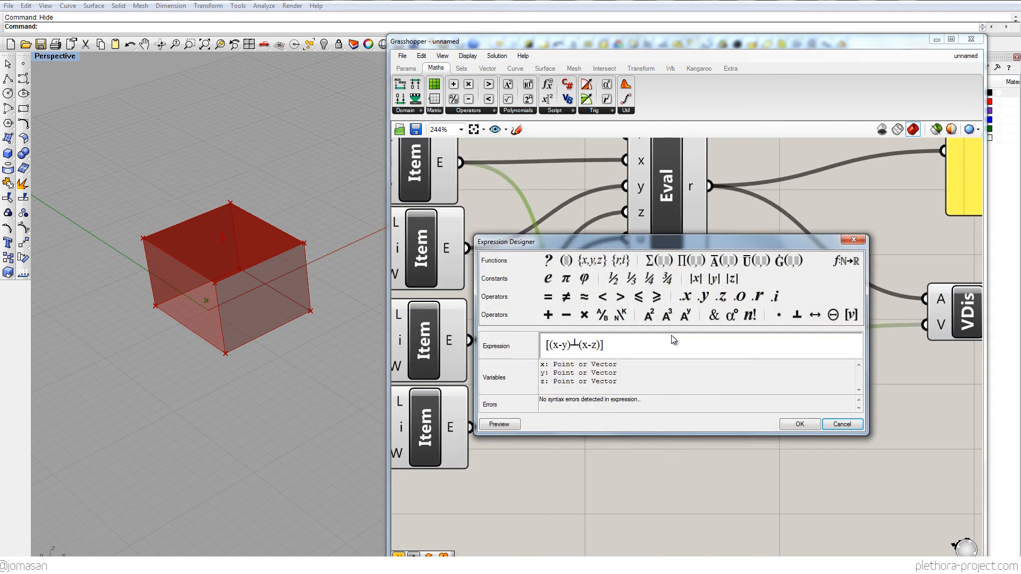
click(801, 425)
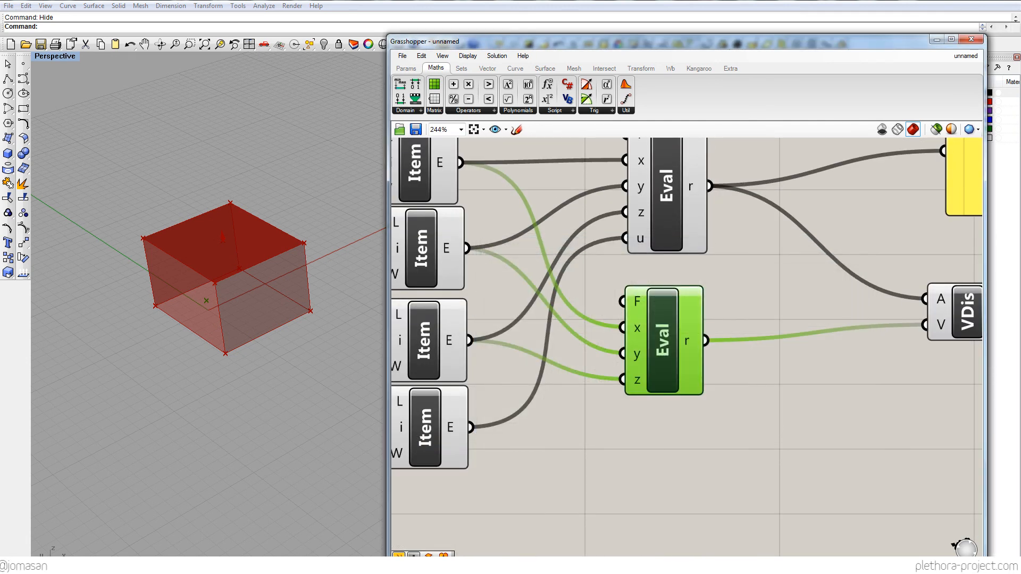